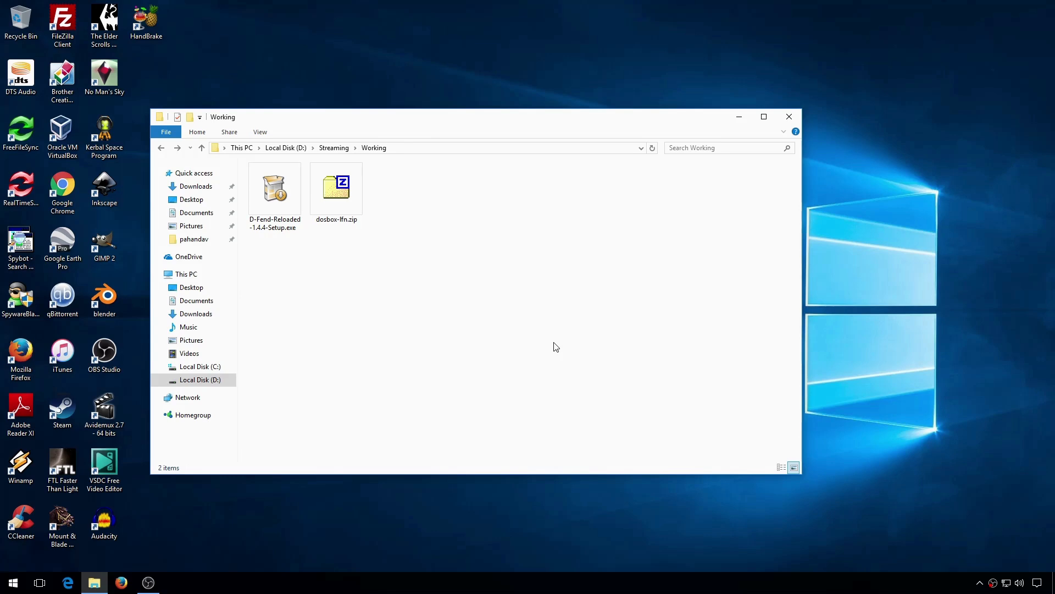
# Launch the D-Fend Reloaded installer and choose a user-defined installation using the program folder for settings, with the default components
pyautogui.doubleClick(287, 201)
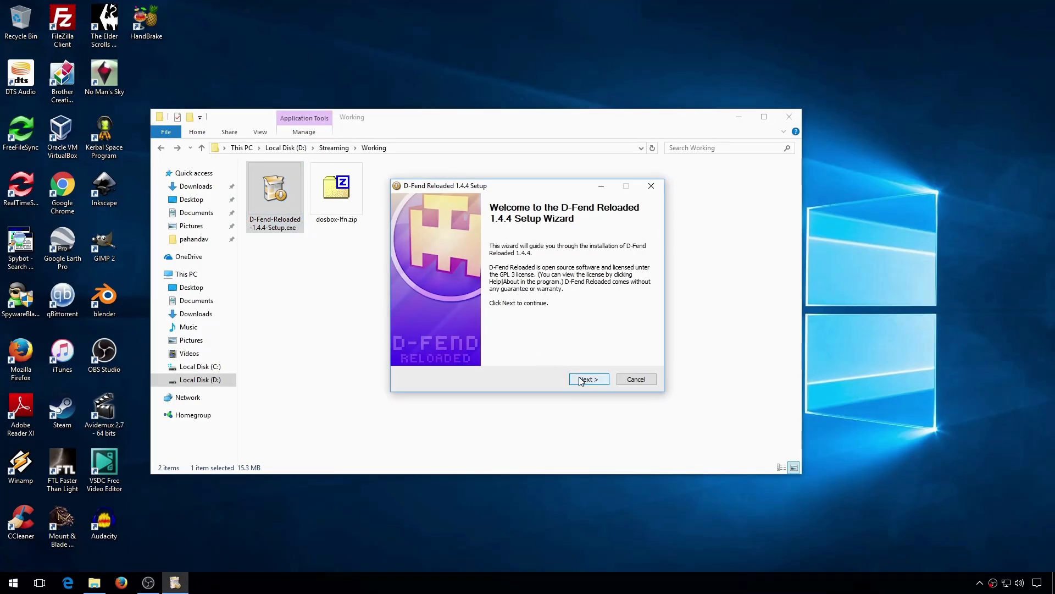
pyautogui.click(581, 379)
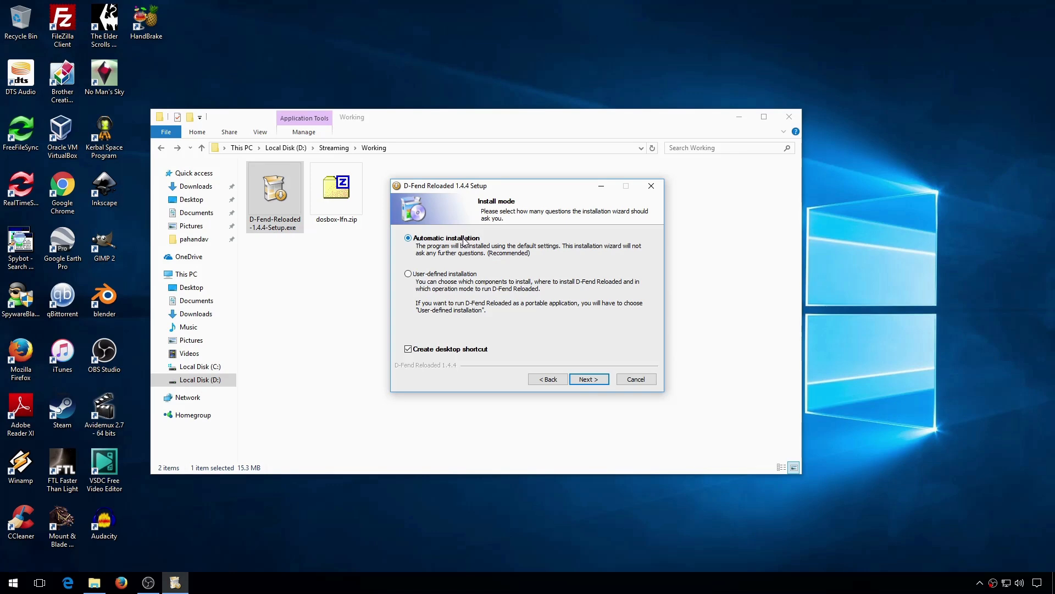
pyautogui.click(589, 379)
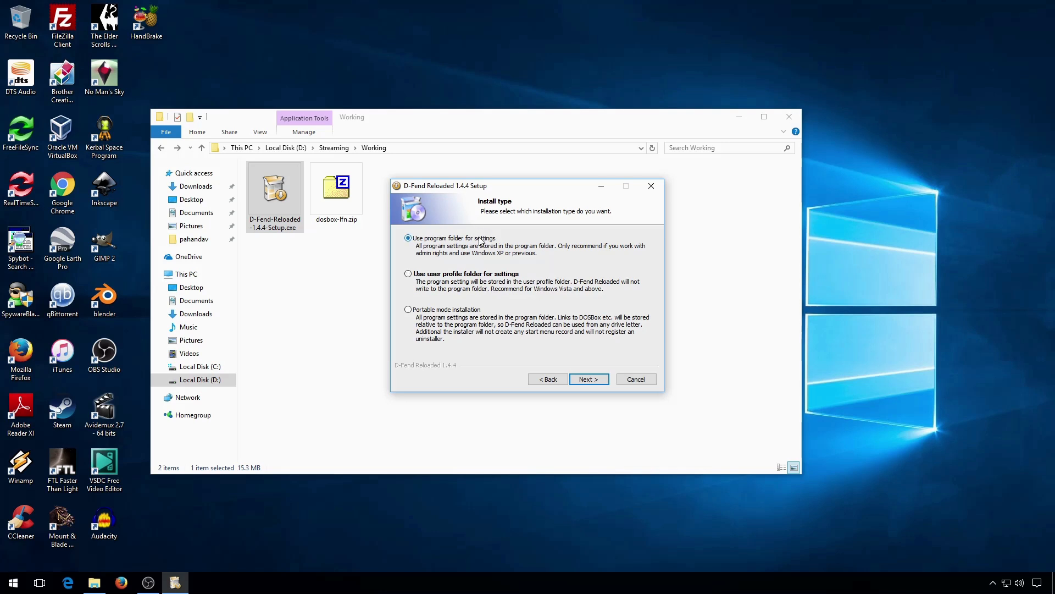
pyautogui.click(591, 379)
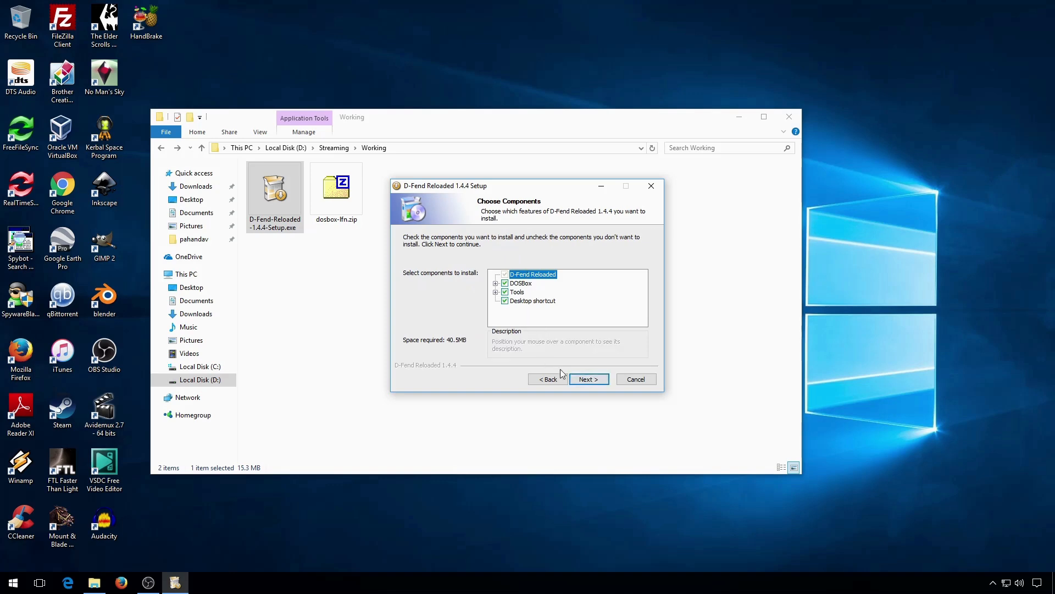
pyautogui.click(582, 381)
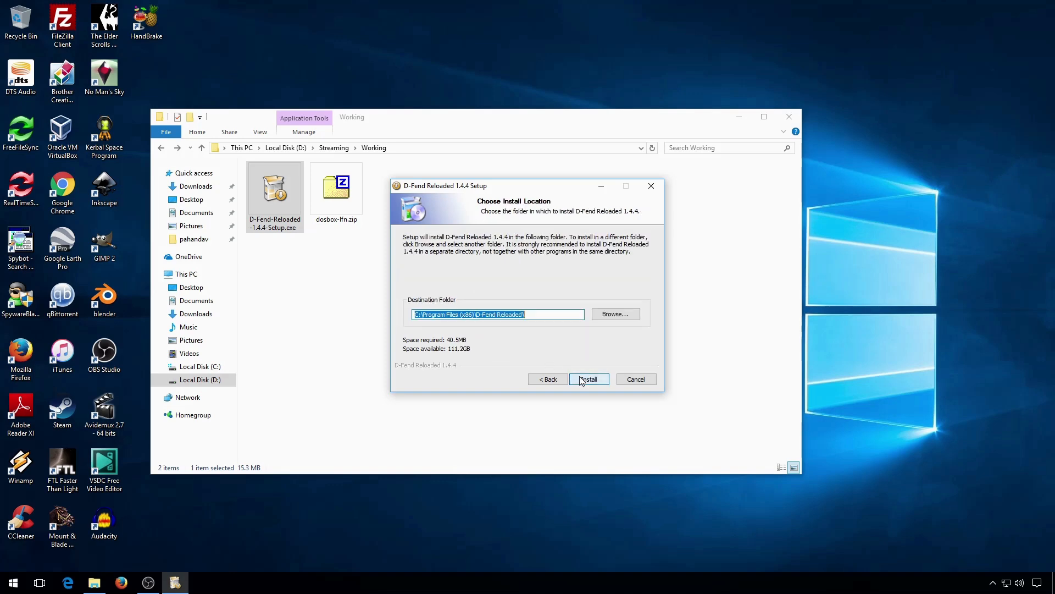
# Set the installation's destination folder to D:\Games\D-Fend Reloaded\
pyautogui.click(440, 318)
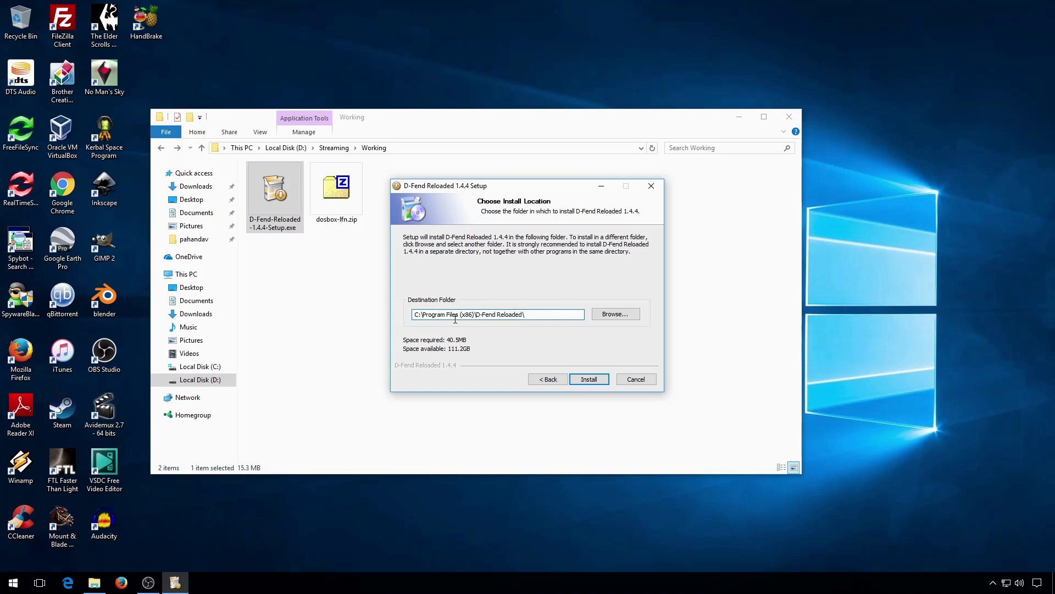
pyautogui.moveTo(473, 315); pyautogui.dragTo(422, 315)
pyautogui.press('BackSpace')
pyautogui.write('Games')
pyautogui.moveTo(420, 315); pyautogui.dragTo(414, 315)
pyautogui.write('D:')
pyautogui.moveTo(491, 315); pyautogui.dragTo(407, 317)
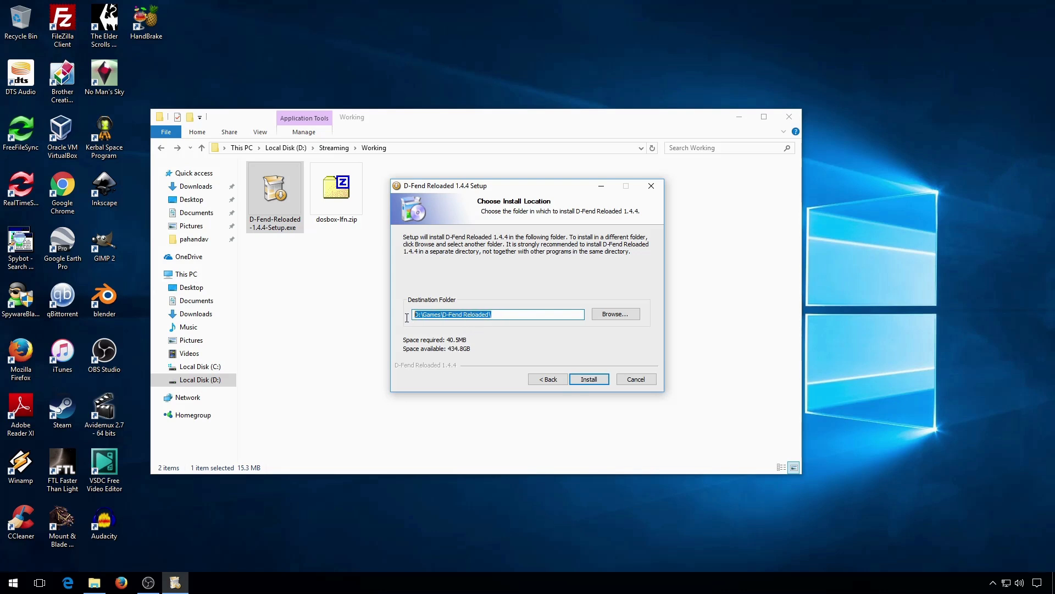
pyautogui.click(513, 318)
# Install D-Fend Reloaded, finish the setup, and accept the default language and DOSBox settings in its welcome wizard
pyautogui.click(580, 379)
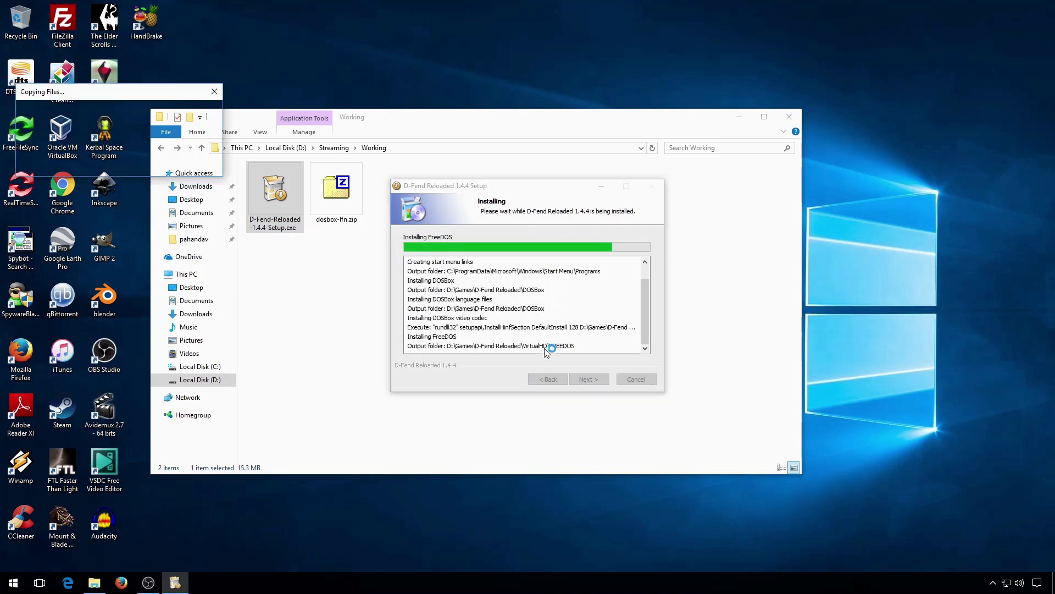
pyautogui.click(590, 379)
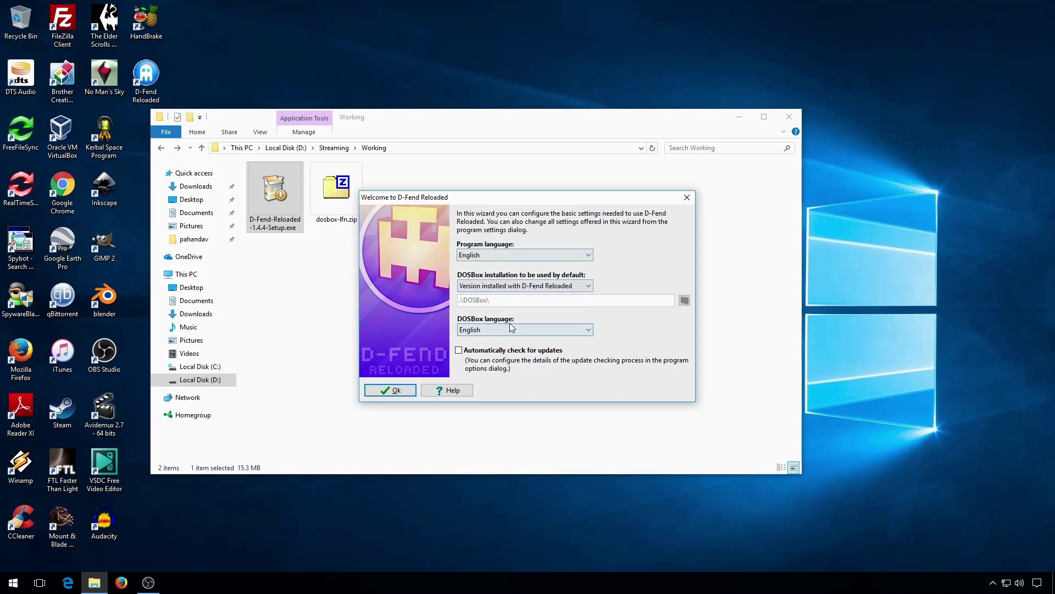
pyautogui.click(393, 391)
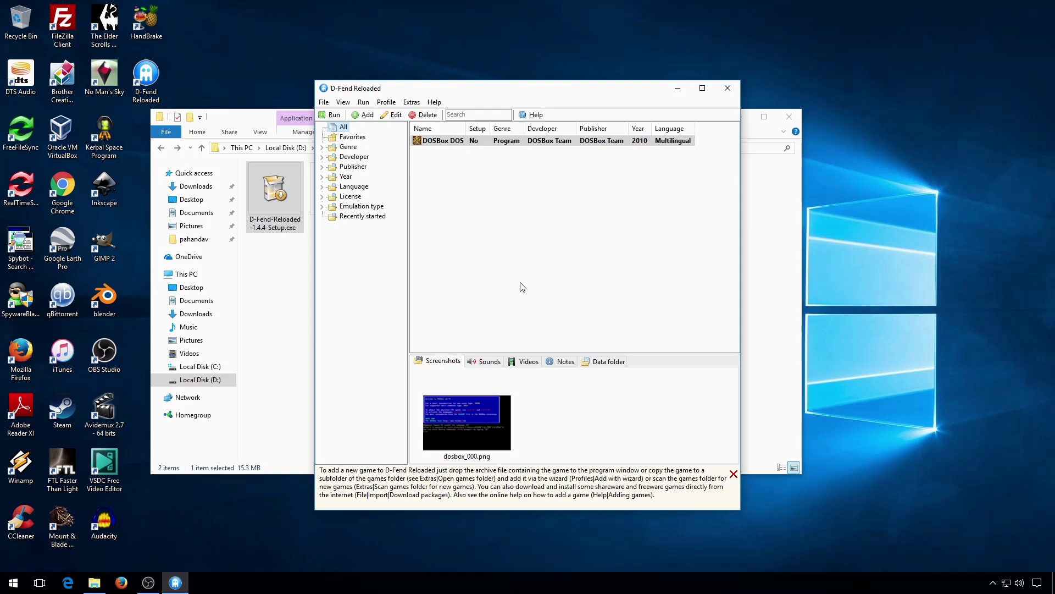
# Run the DOSBox DOS profile to check the bundled DOSBox, and close the emulator window
pyautogui.click(472, 212)
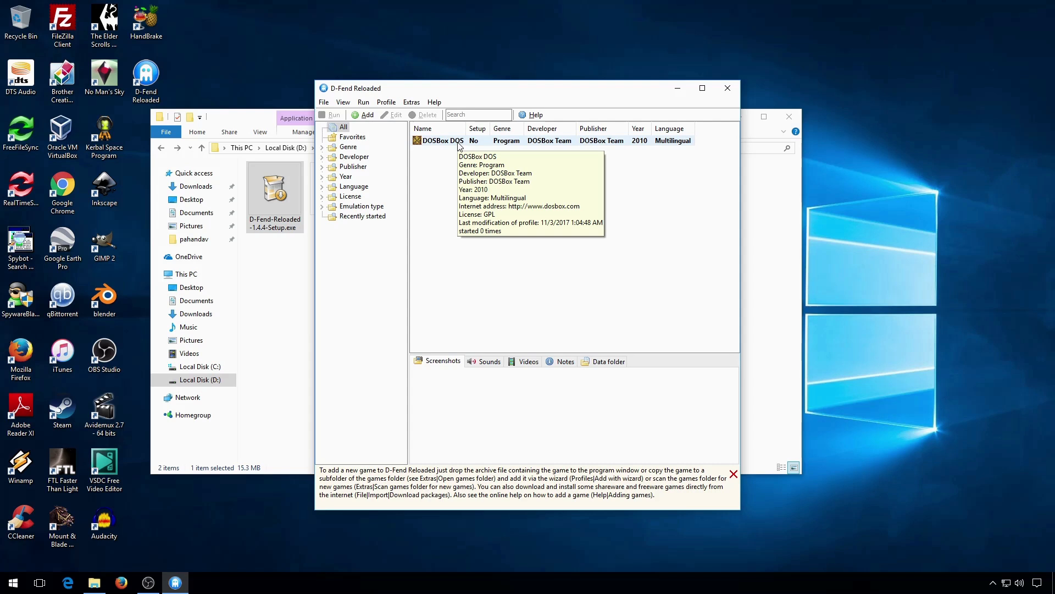
pyautogui.click(459, 142)
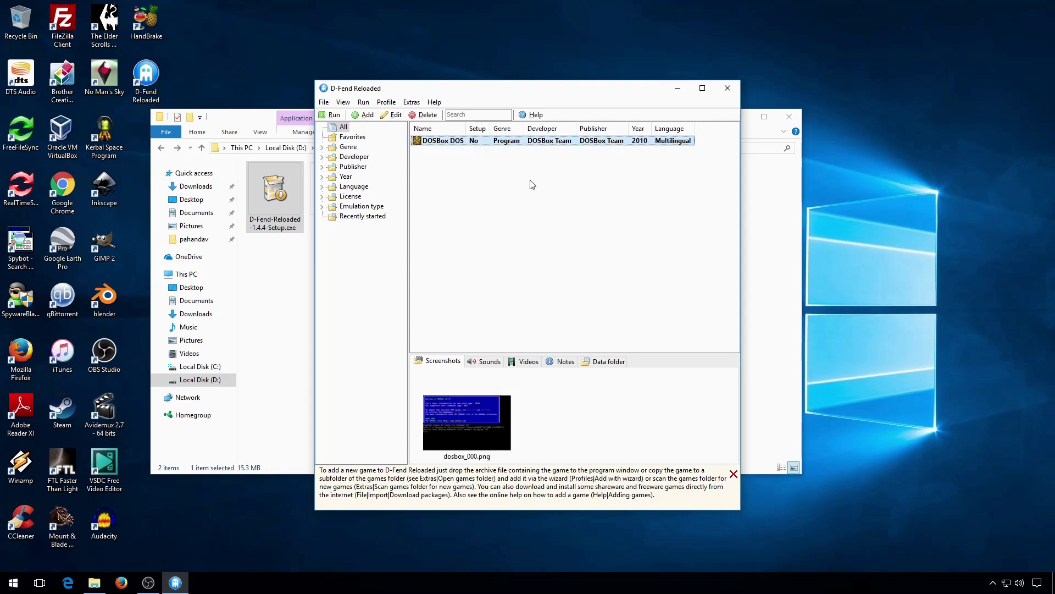
pyautogui.doubleClick(458, 142)
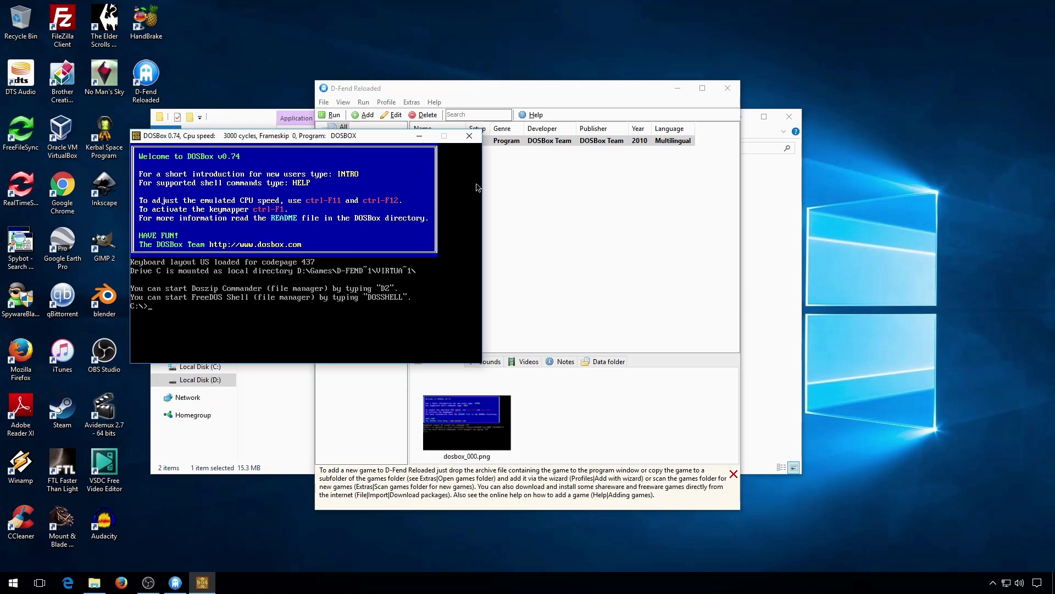
pyautogui.click(469, 135)
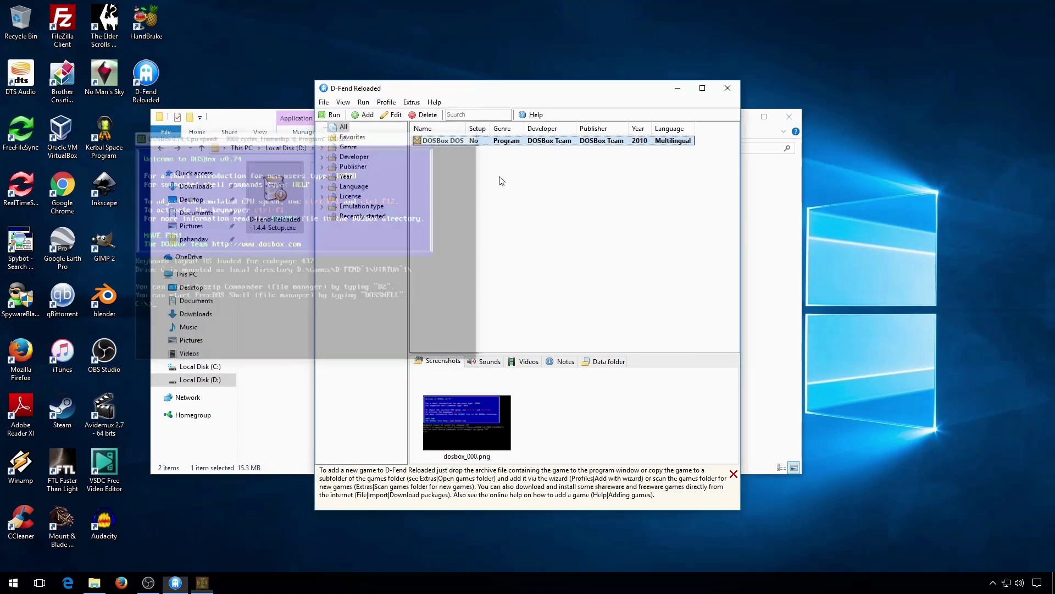
# Open the DOSBox DOS profile for editing and review its program information, directories, helper programs and DOSBox settings
pyautogui.click(394, 116)
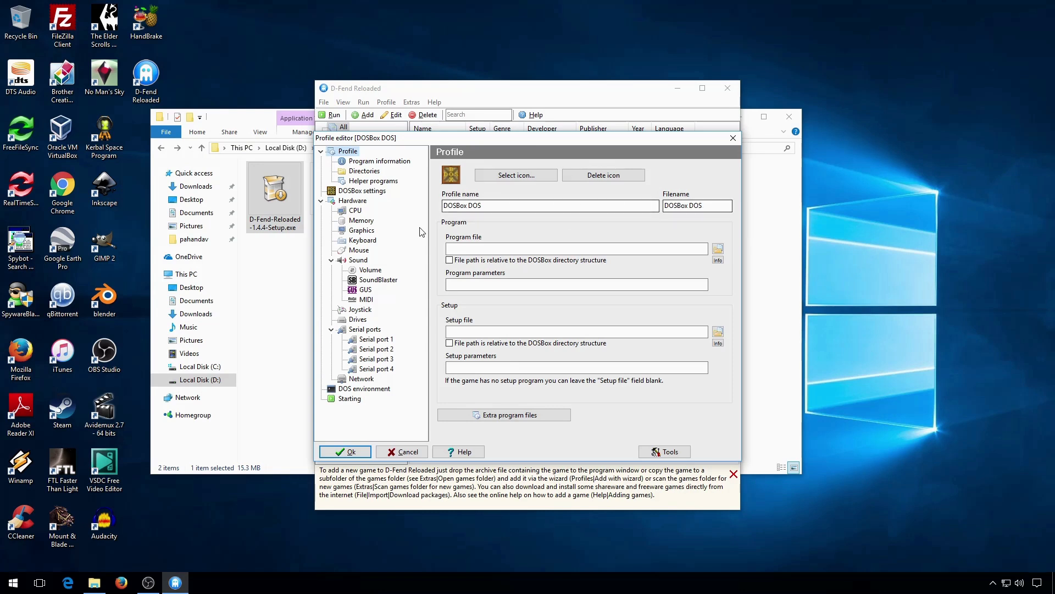
pyautogui.click(385, 161)
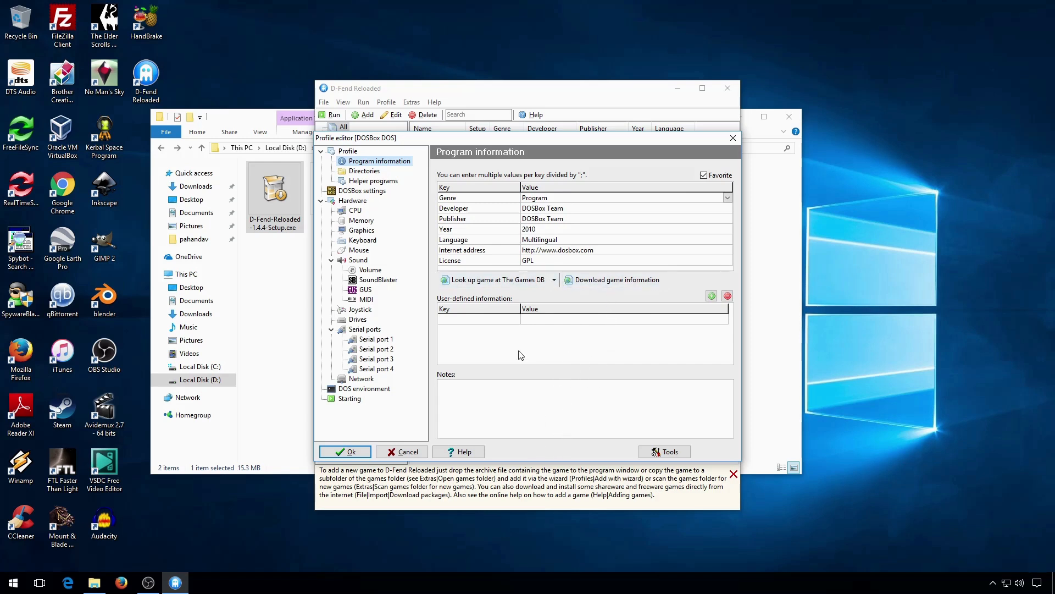
pyautogui.click(370, 171)
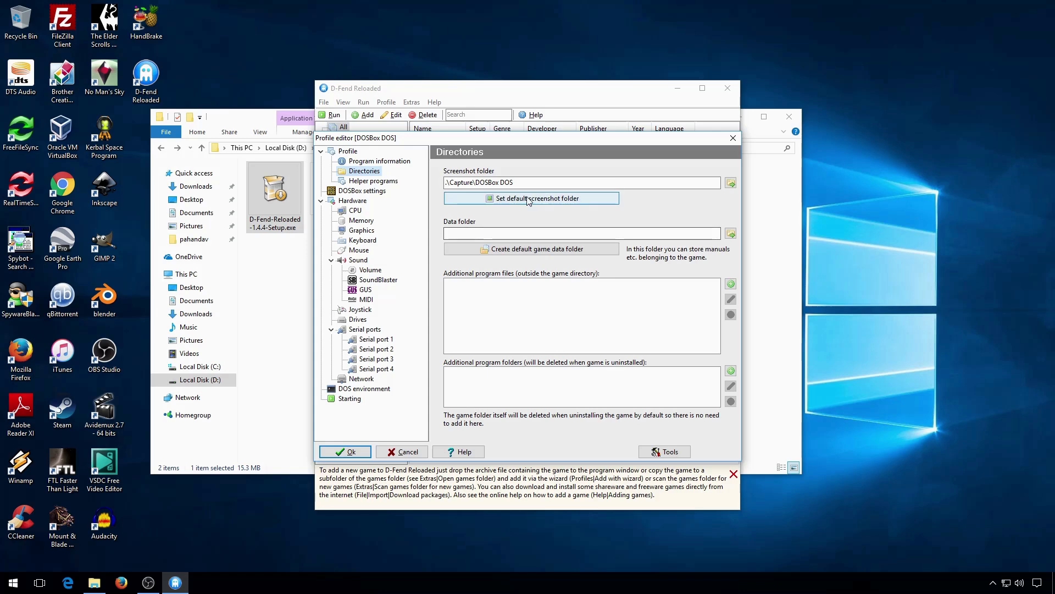
pyautogui.click(389, 182)
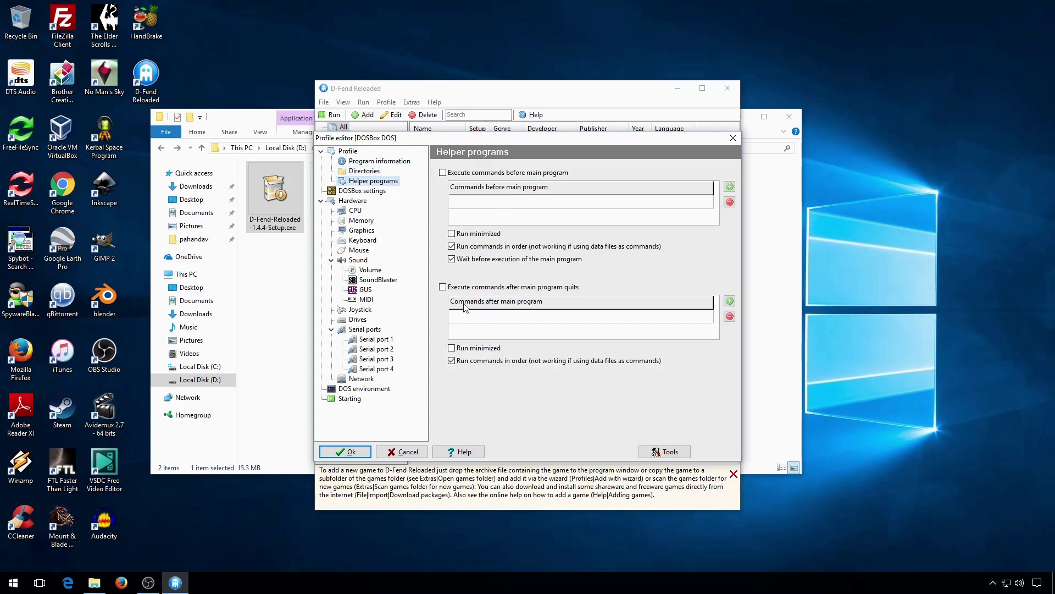
pyautogui.click(355, 193)
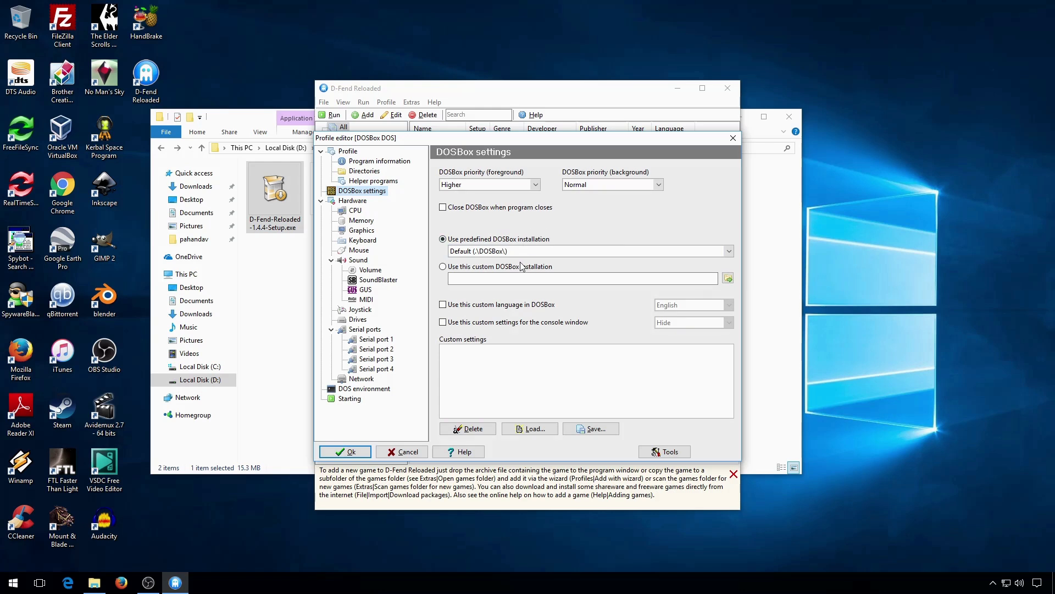
# Extract all files of dosbox-lfn.zip into D:\Games\D-Fend Reloaded\dosbox-lfn\ and close the archive
pyautogui.click(292, 281)
pyautogui.doubleClick(339, 210)
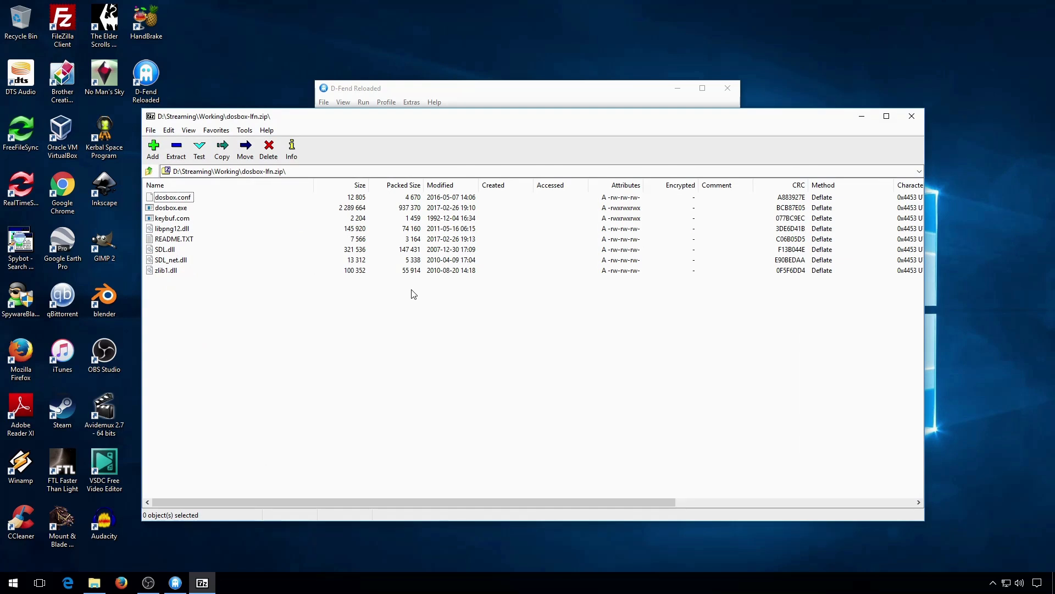
pyautogui.click(186, 156)
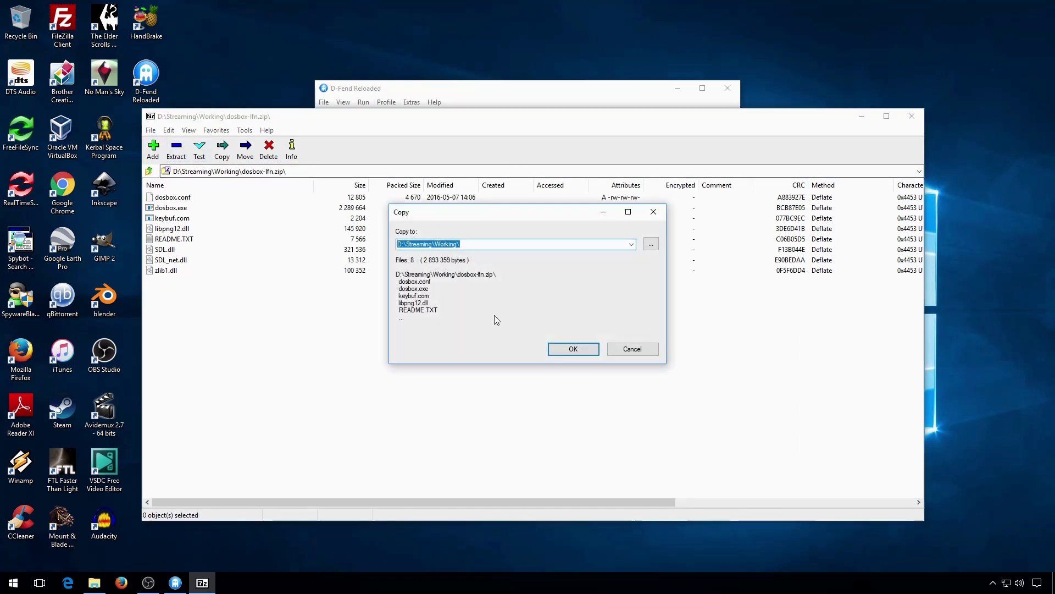
pyautogui.write('D:\\Games\\D-Fend Reloaded\\')
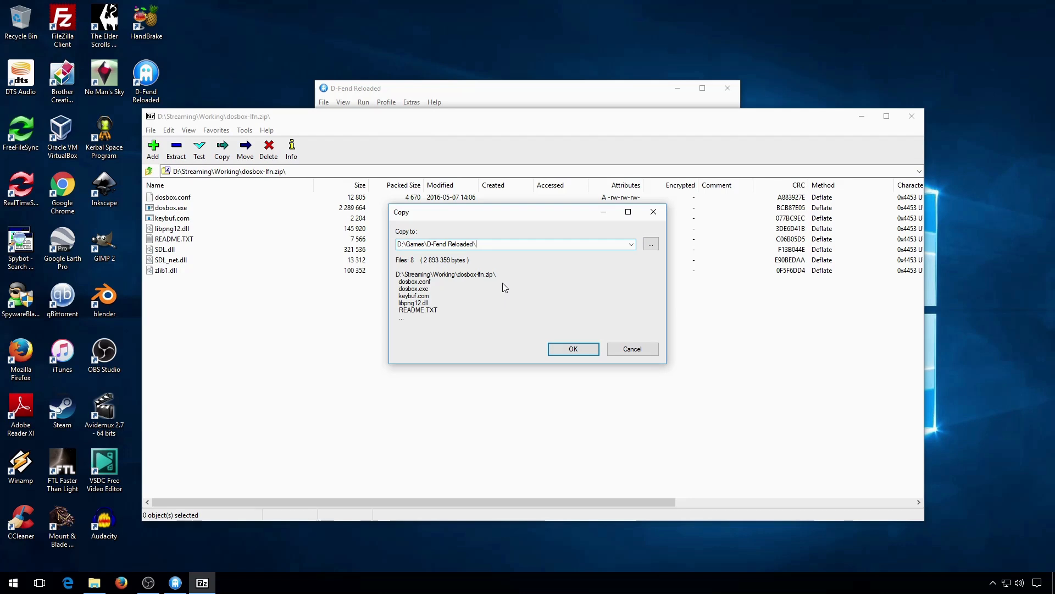
pyautogui.write('dosbox-lfn\\')
pyautogui.press('Return')
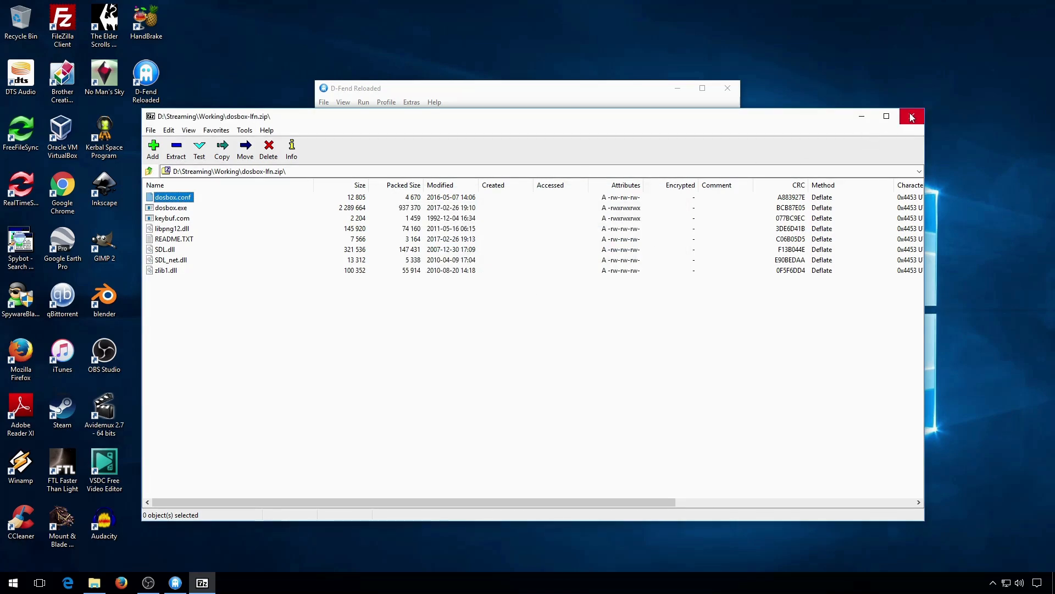
pyautogui.click(912, 117)
# Make the DOSBox DOS profile use the custom DOSBox installation .\dosbox-lfn\, save it, and test-run the profile
pyautogui.click(506, 95)
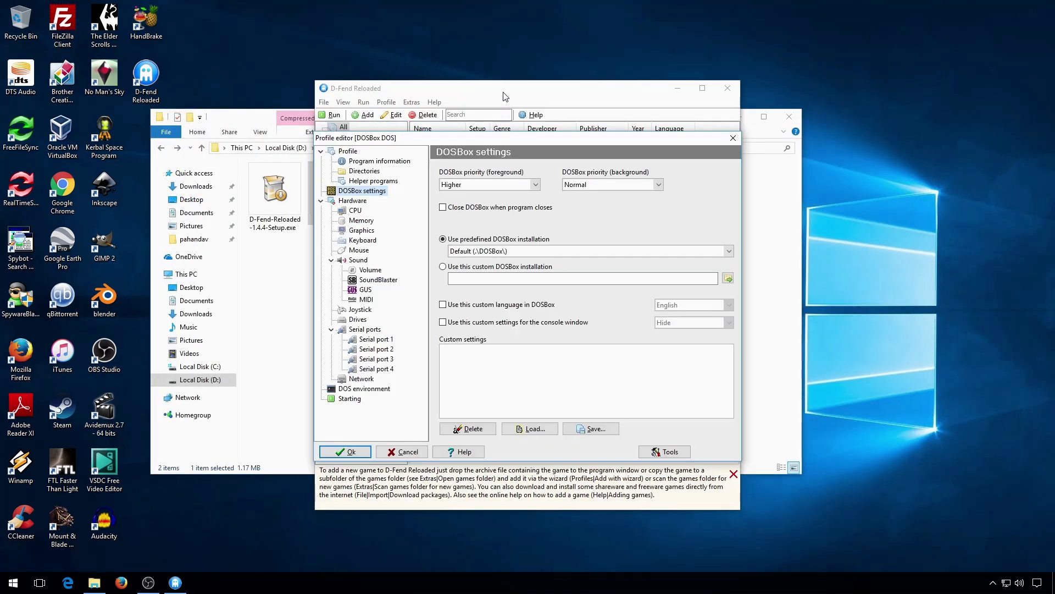
pyautogui.click(675, 281)
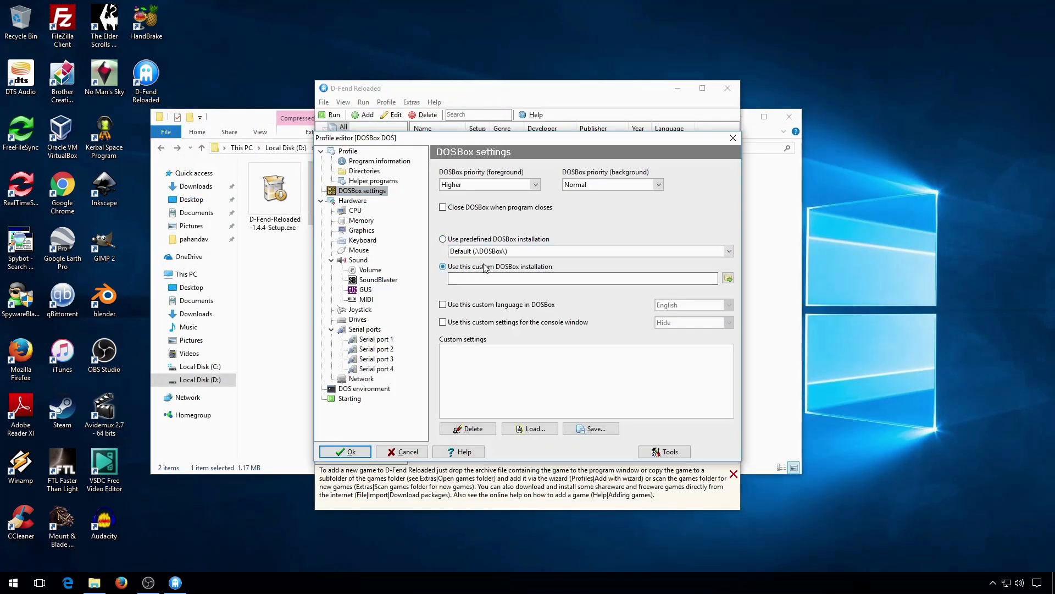
pyautogui.click(728, 279)
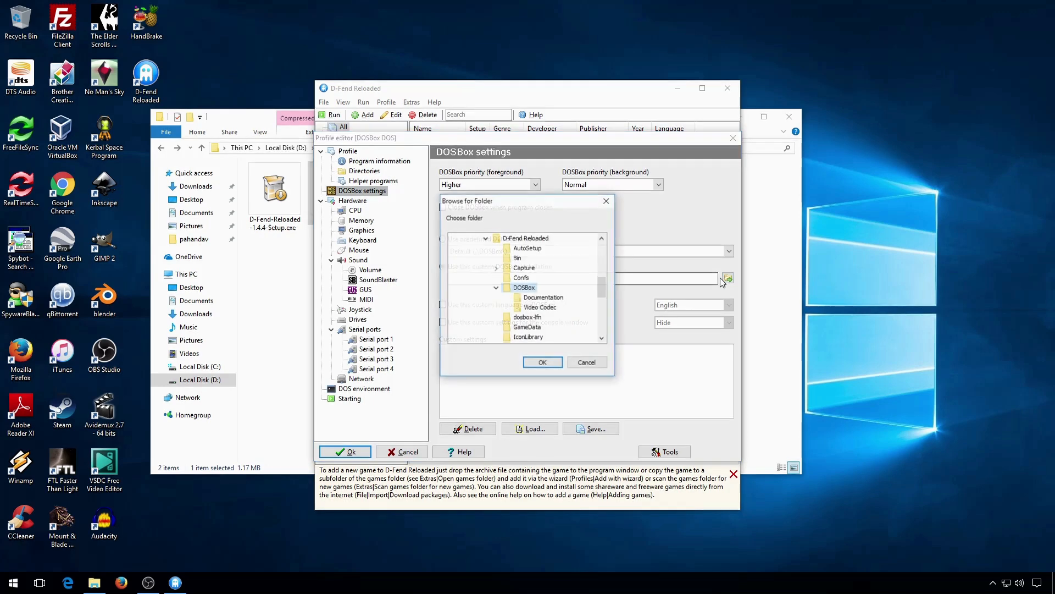
pyautogui.click(526, 317)
pyautogui.click(543, 363)
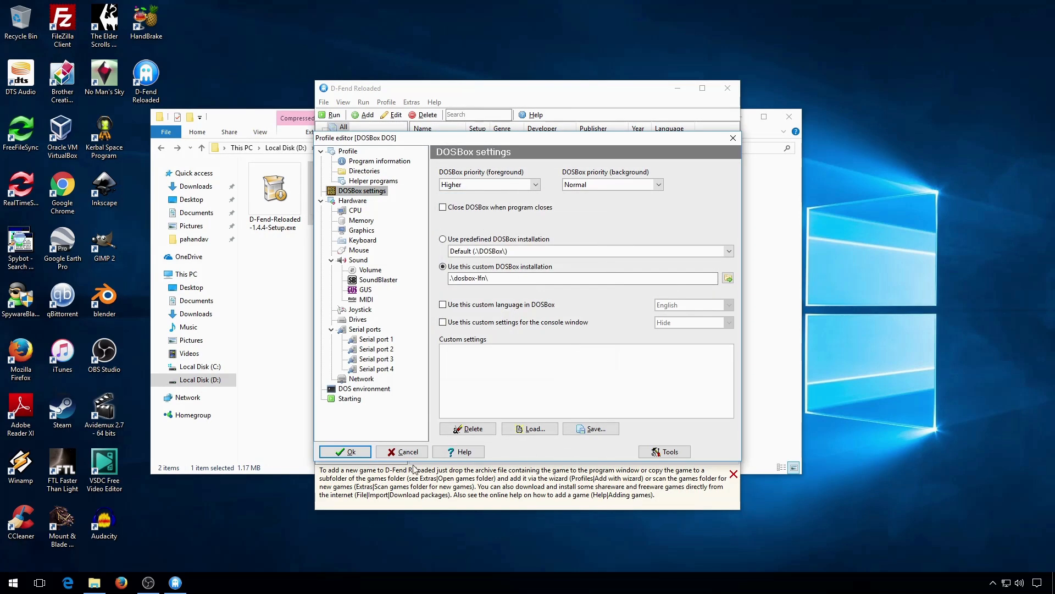
pyautogui.click(345, 452)
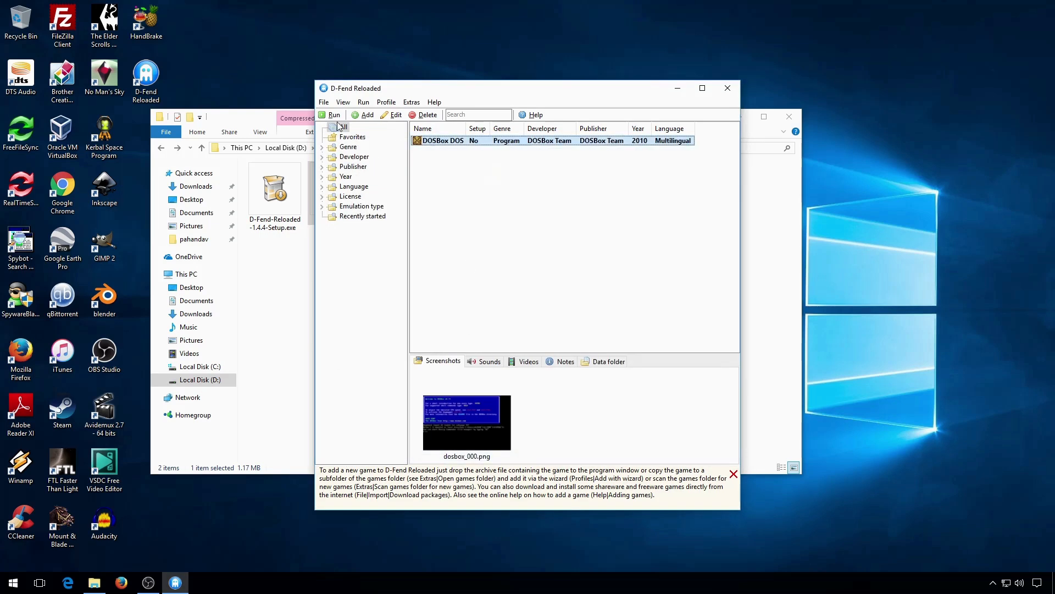
pyautogui.click(334, 115)
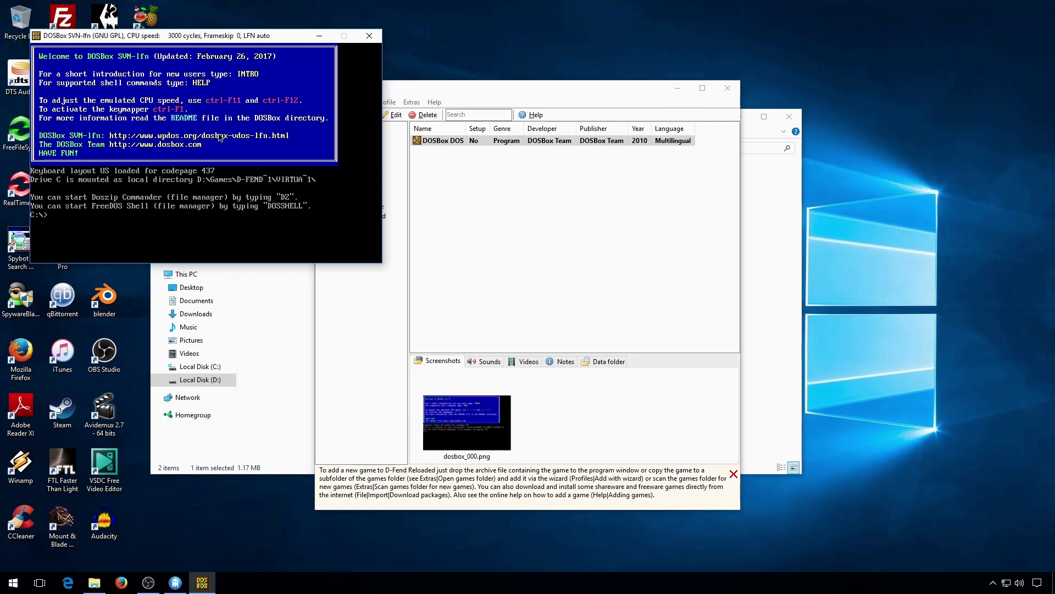
pyautogui.click(369, 36)
# Reopen the DOSBox DOS profile and switch it back to the predefined default DOSBox installation
pyautogui.click(383, 115)
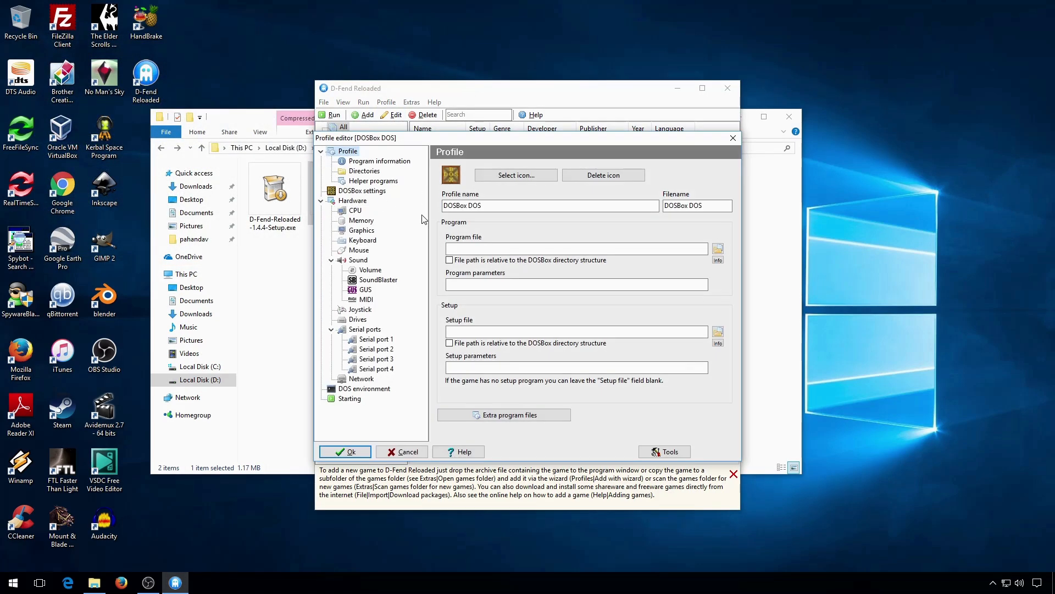
pyautogui.click(379, 192)
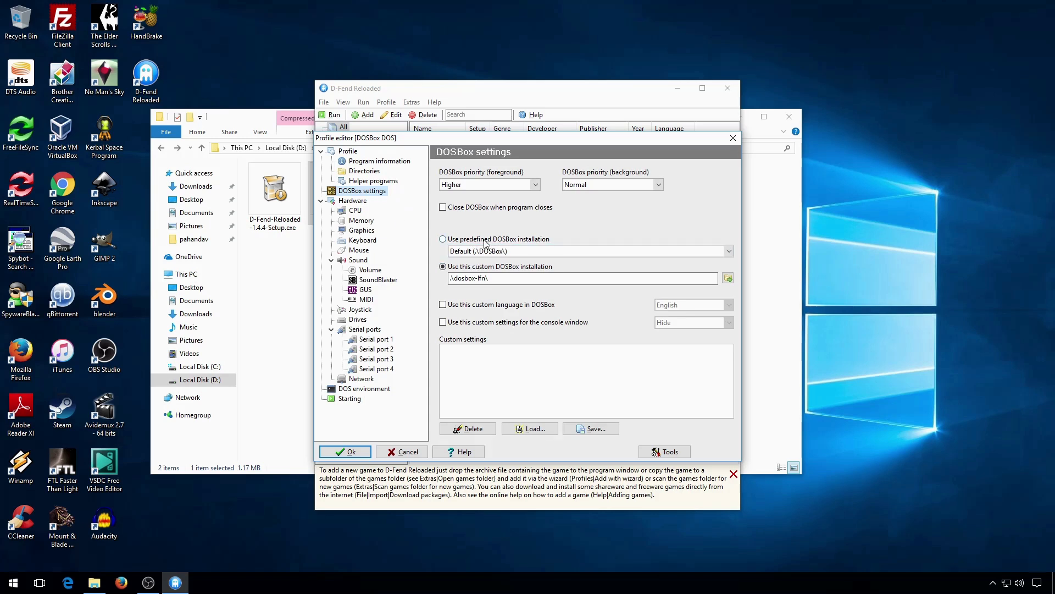
pyautogui.click(517, 242)
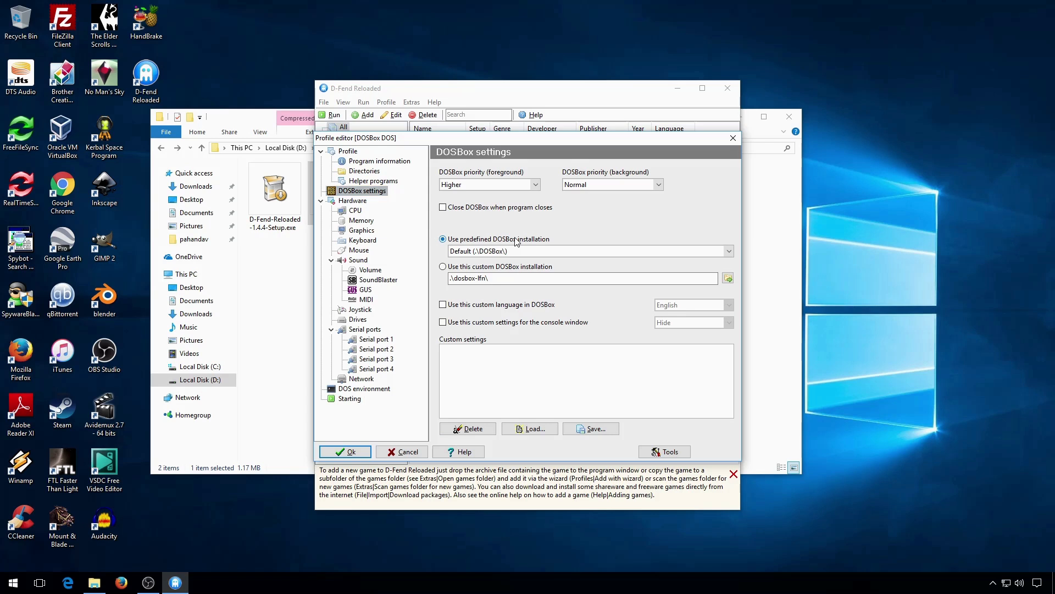
# Set the profile's CPU cycles to Max in its hardware settings
pyautogui.click(352, 201)
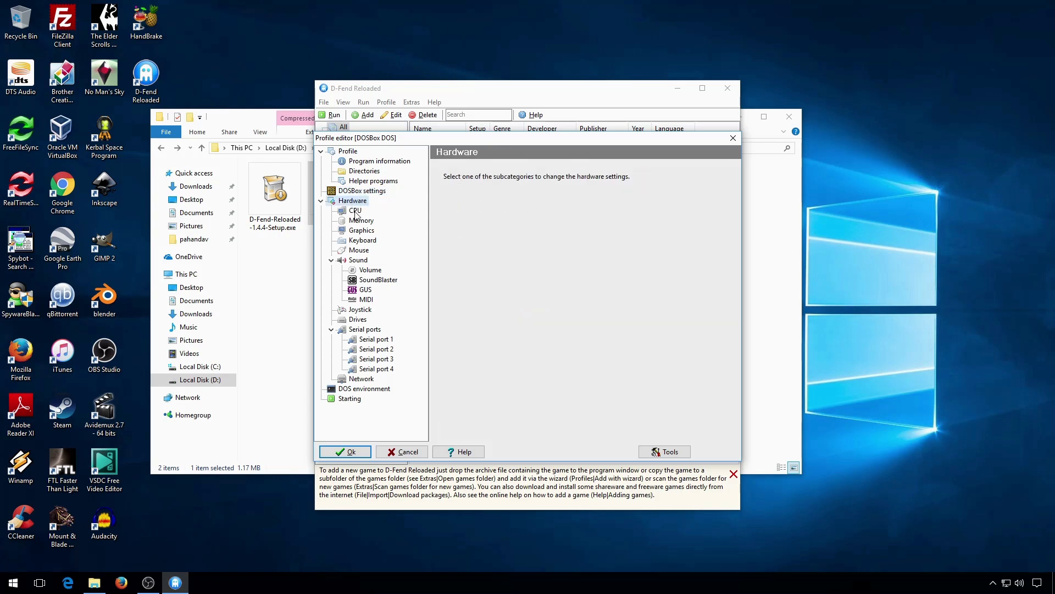
pyautogui.click(355, 211)
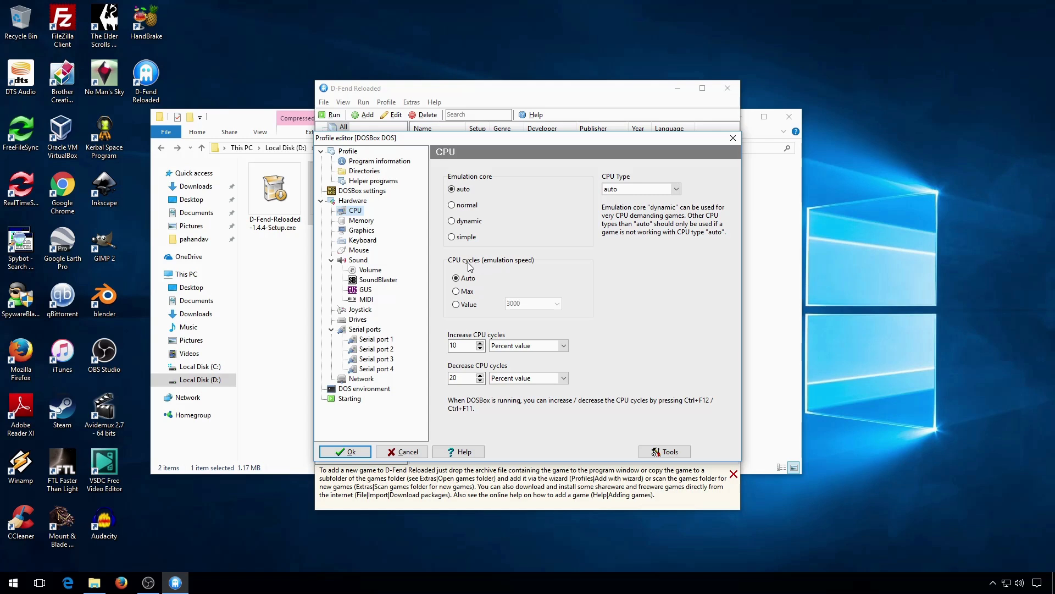
pyautogui.click(468, 295)
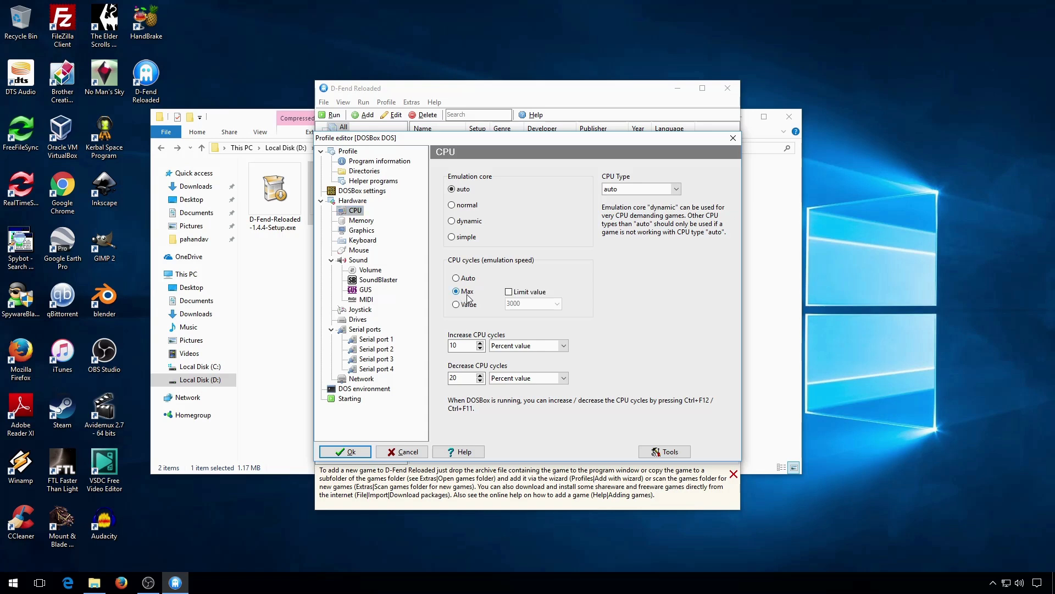
# Set the profile's CPU cycles to Auto and check its memory settings
pyautogui.click(474, 306)
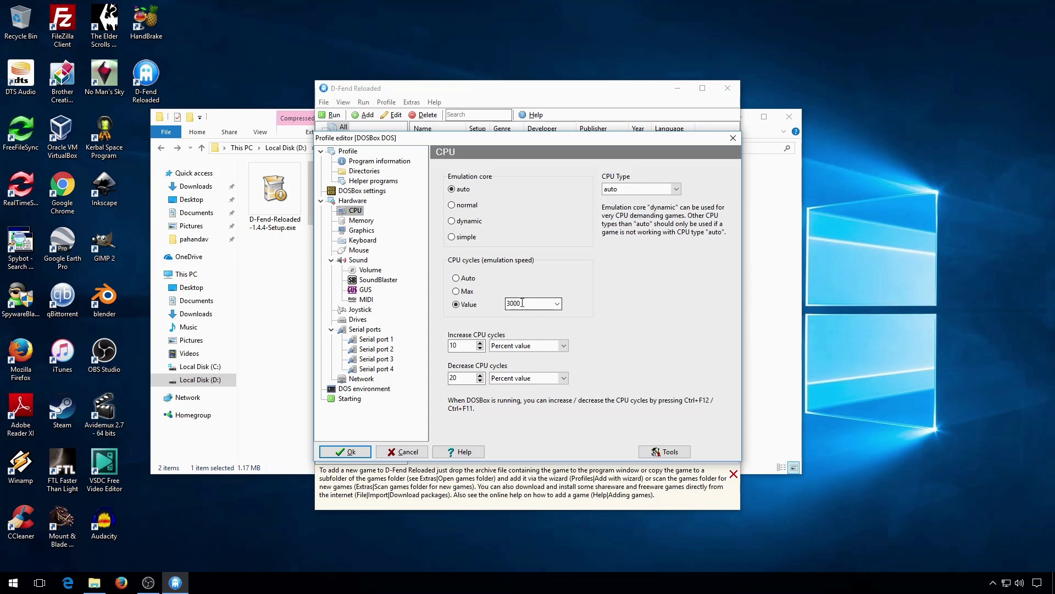
pyautogui.click(459, 281)
pyautogui.click(360, 220)
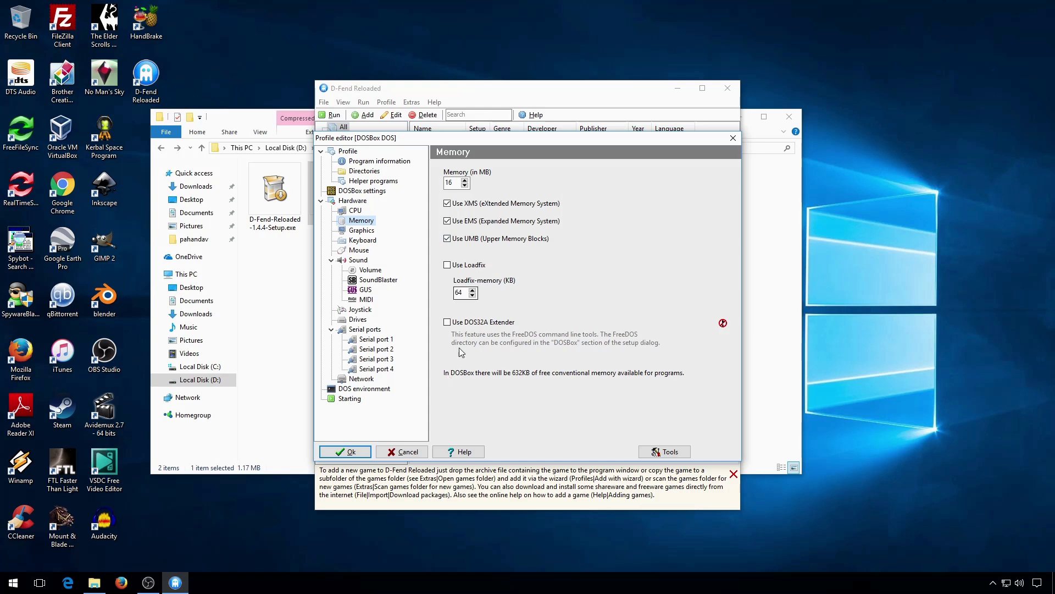
# Set both the fullscreen resolution and the window resolution to 1920x1080 in the profile's graphics settings
pyautogui.click(360, 231)
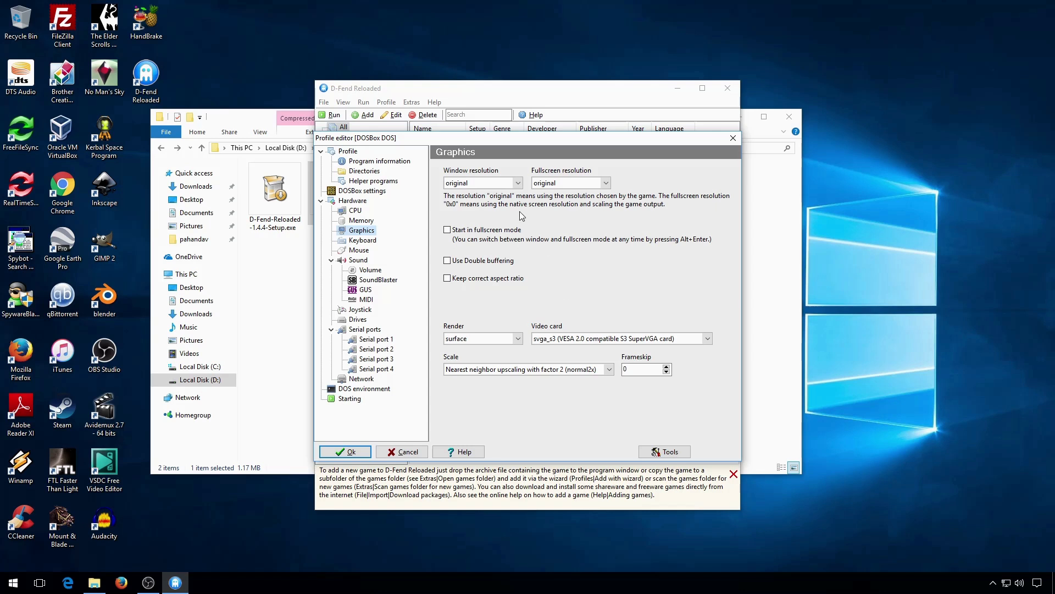
pyautogui.click(562, 183)
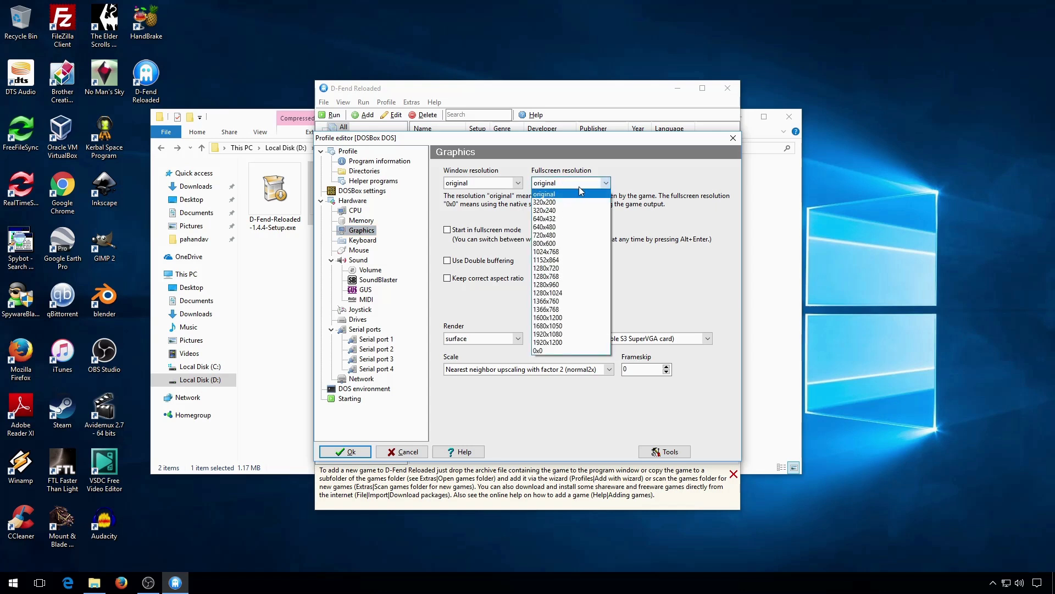
pyautogui.click(603, 194)
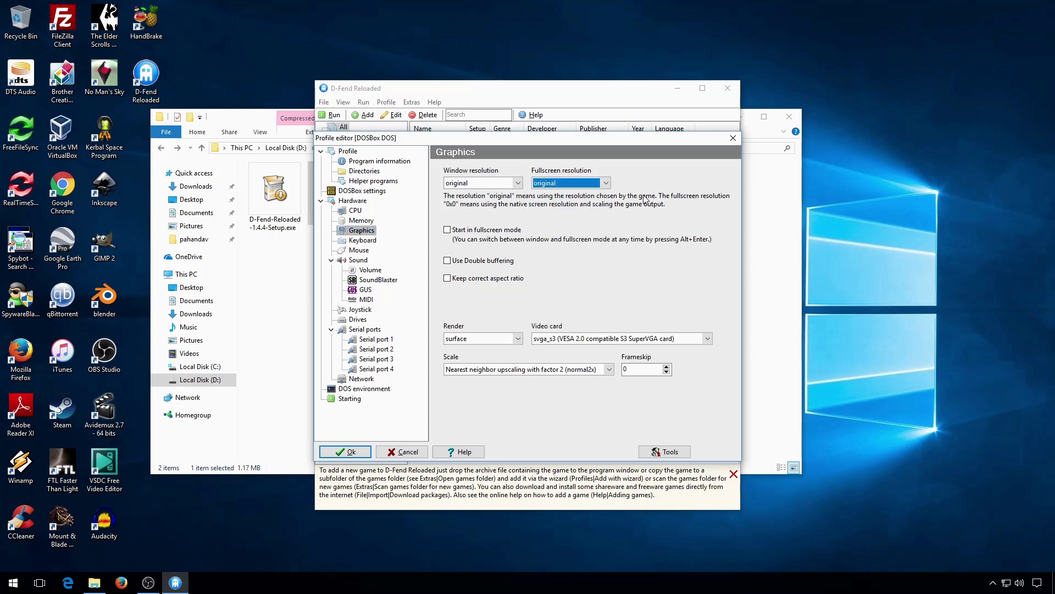
pyautogui.click(606, 184)
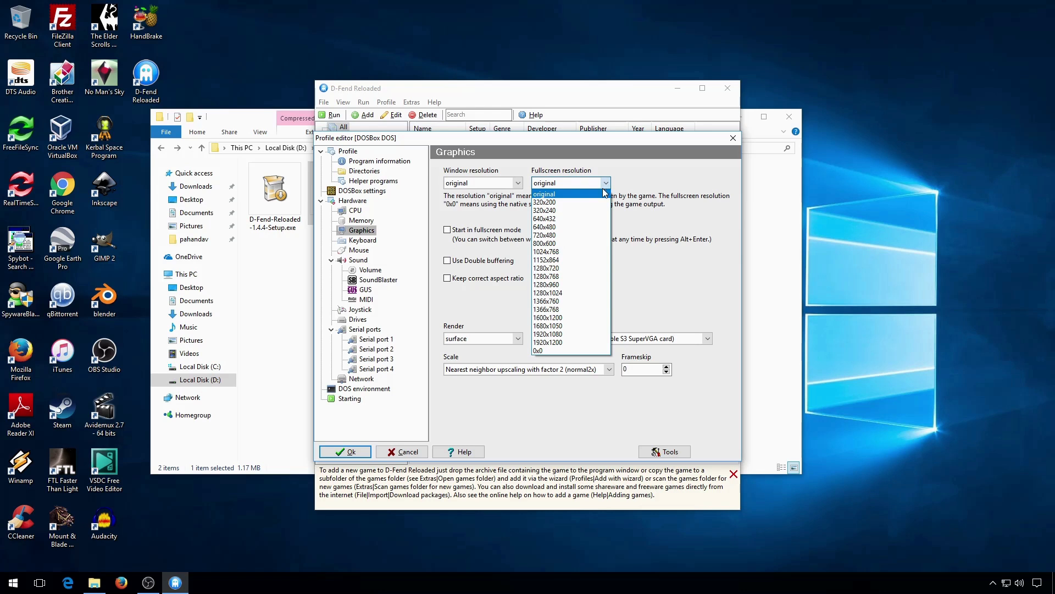
pyautogui.click(569, 334)
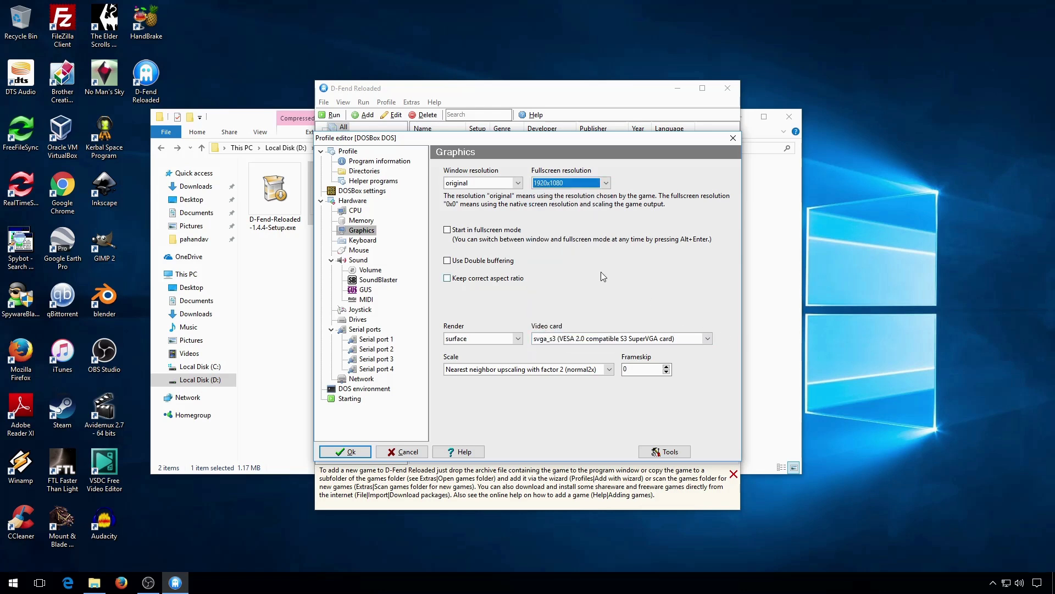
pyautogui.click(517, 185)
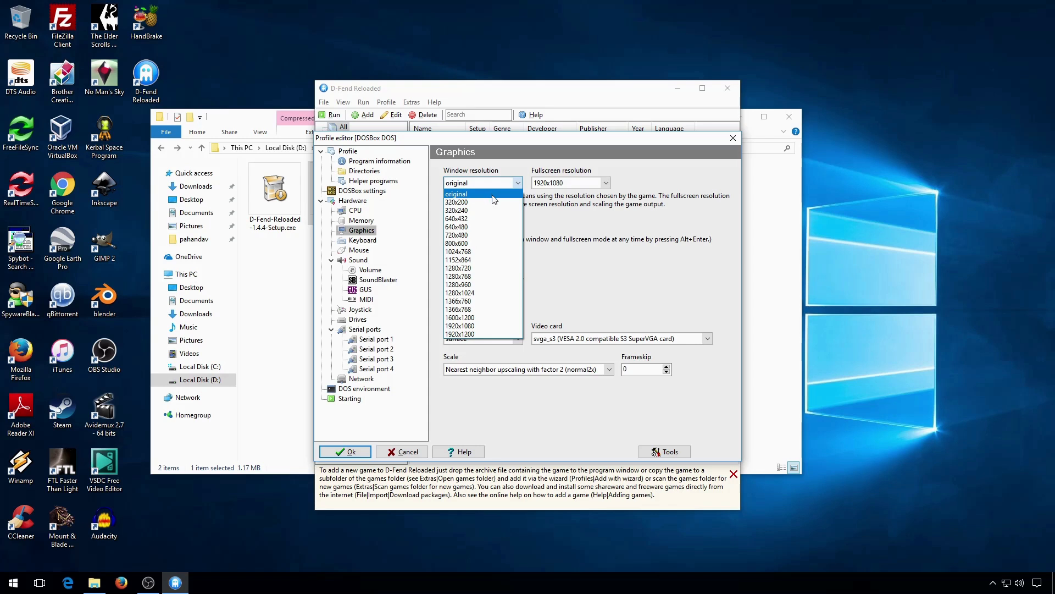
pyautogui.click(512, 327)
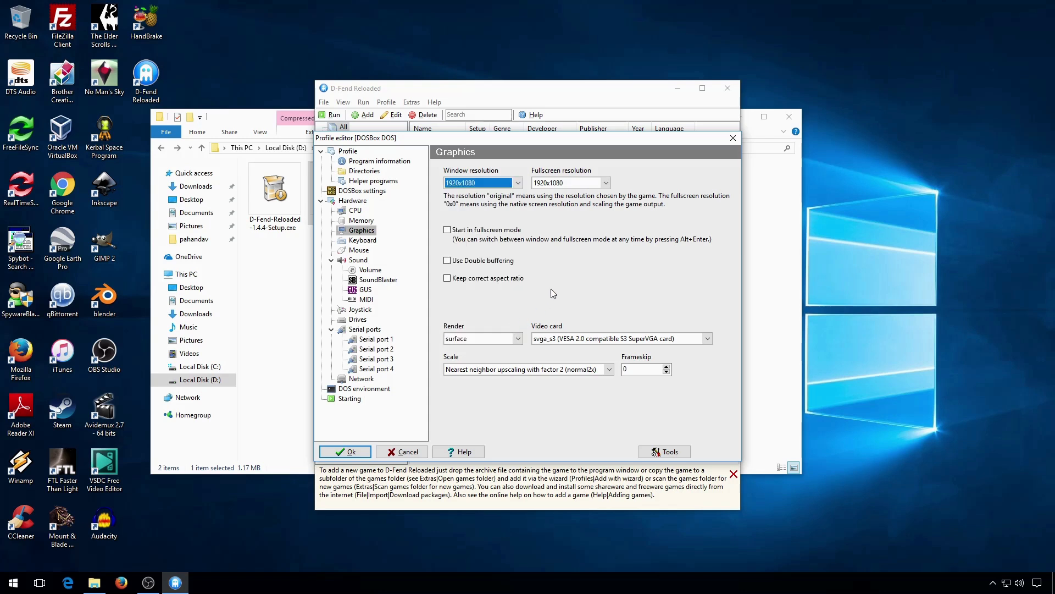
# Enable keeping the correct aspect ratio and leave starting in fullscreen mode turned off
pyautogui.click(479, 231)
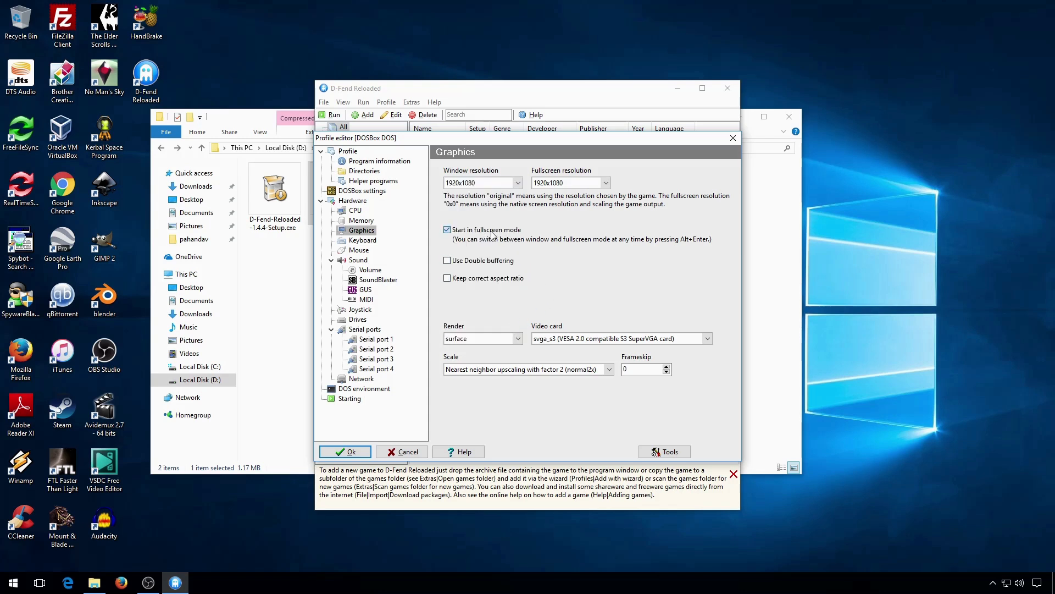
pyautogui.click(492, 233)
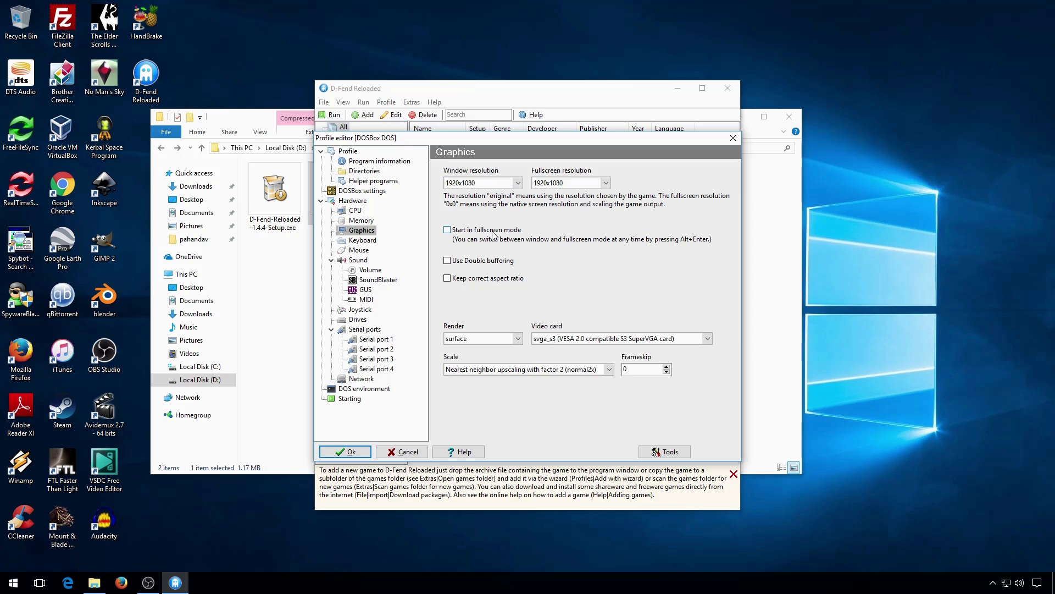
pyautogui.click(501, 280)
# Set the renderer to opengl and the scaling to high quality with factor 3 (hq3x)
pyautogui.click(517, 338)
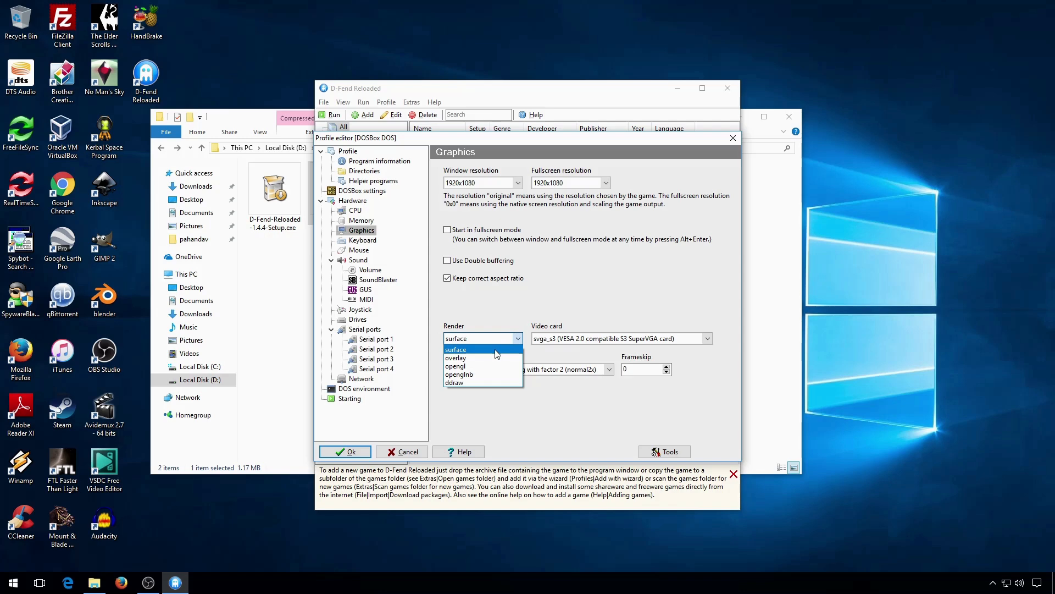
pyautogui.click(495, 350)
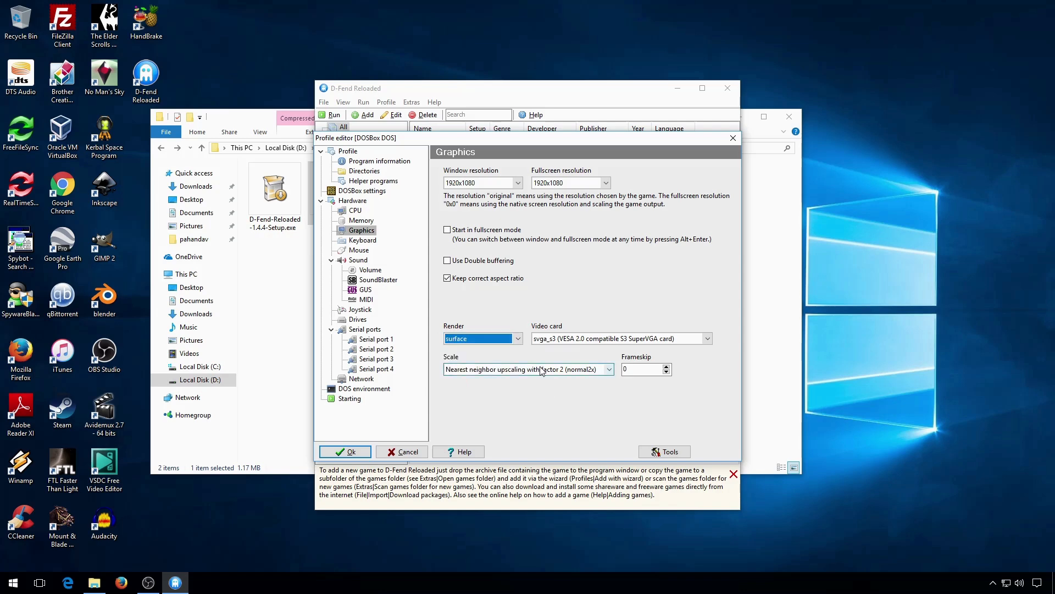
pyautogui.click(543, 370)
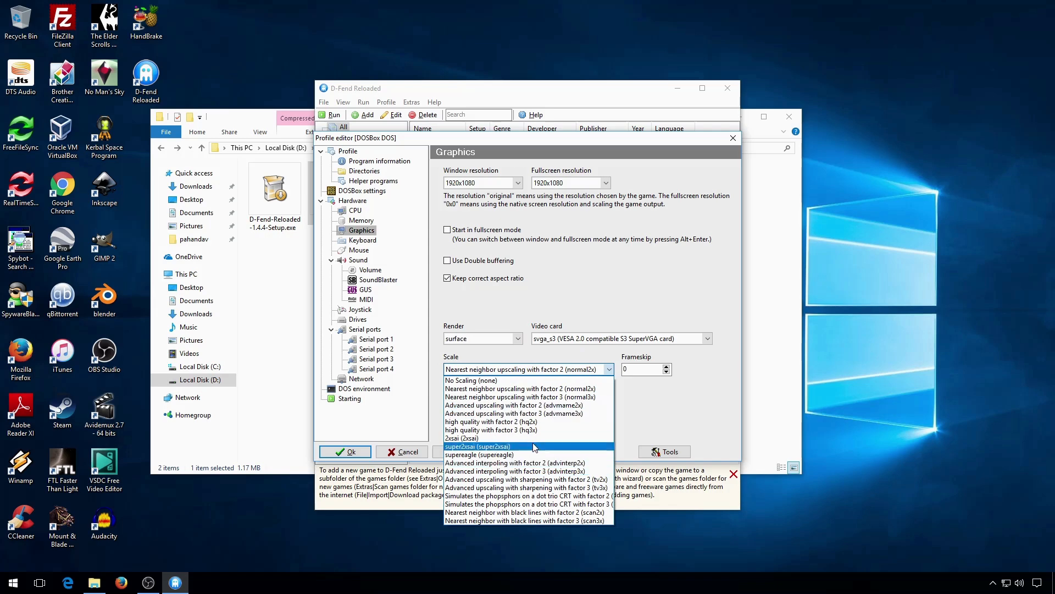
pyautogui.click(546, 309)
pyautogui.click(515, 339)
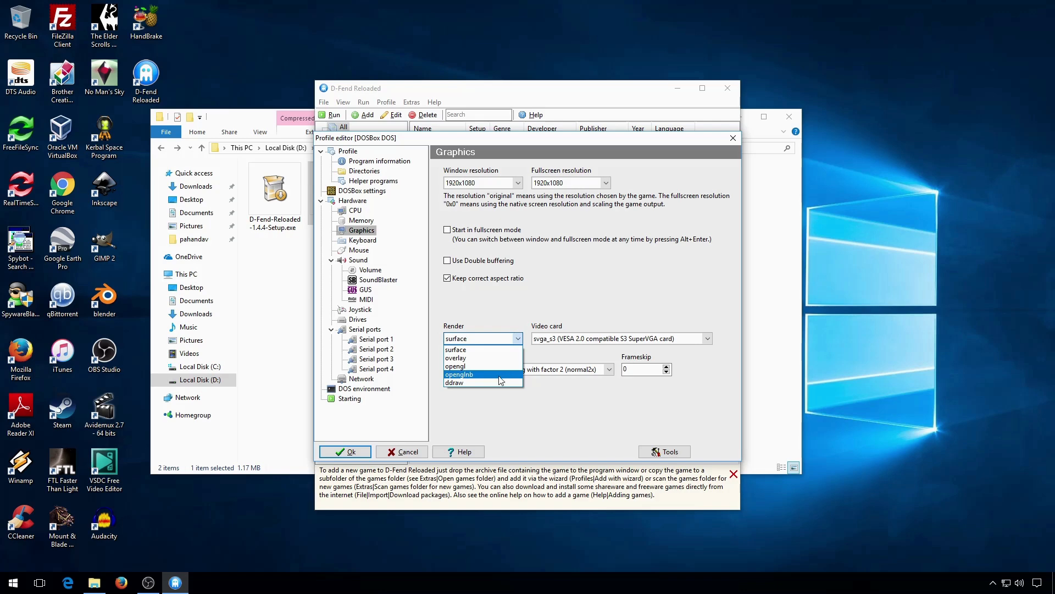
pyautogui.click(496, 335)
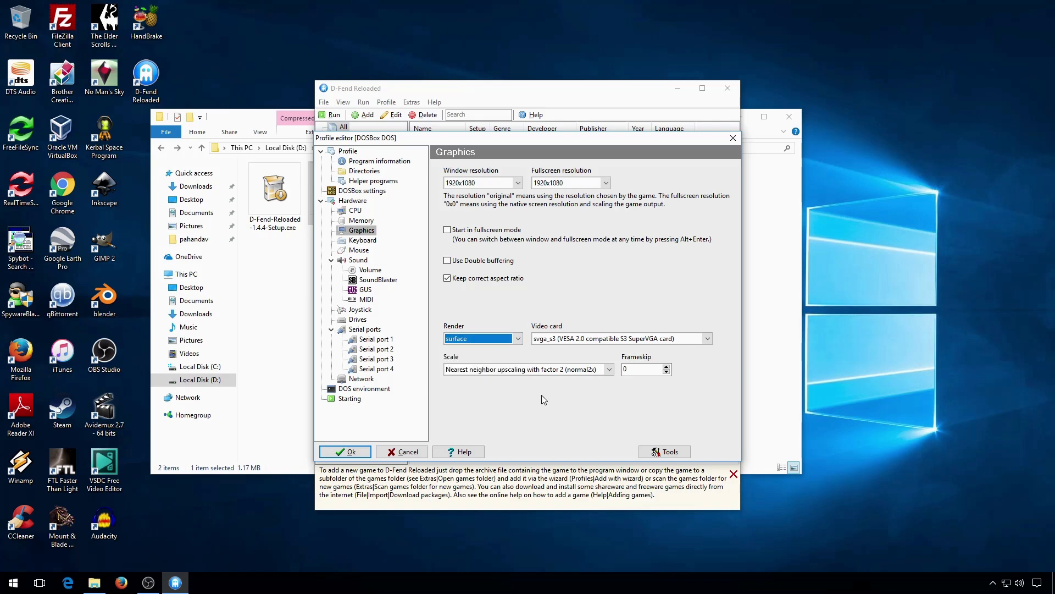
pyautogui.click(496, 333)
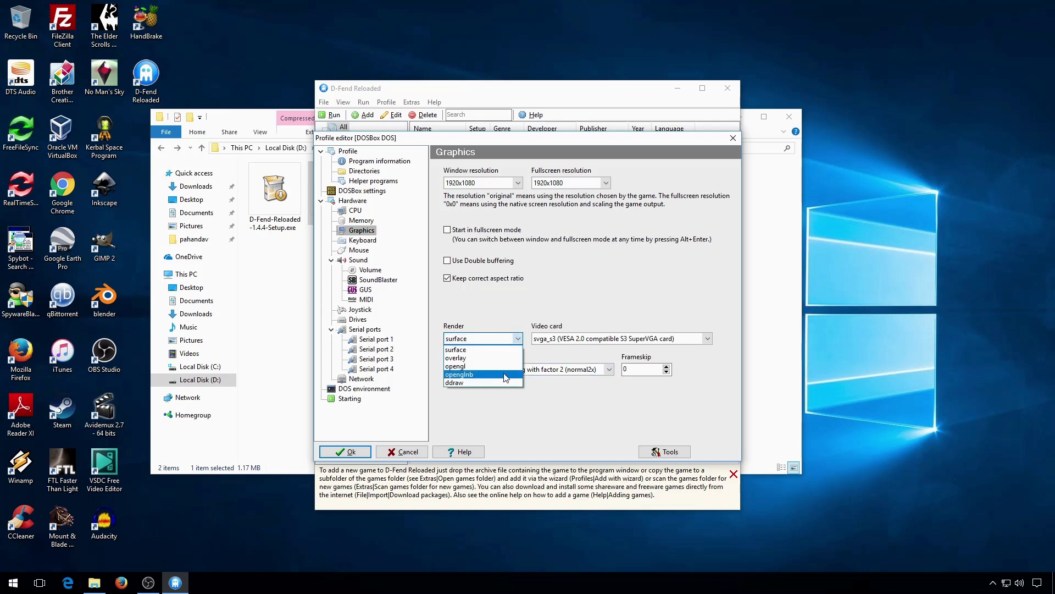
pyautogui.click(506, 366)
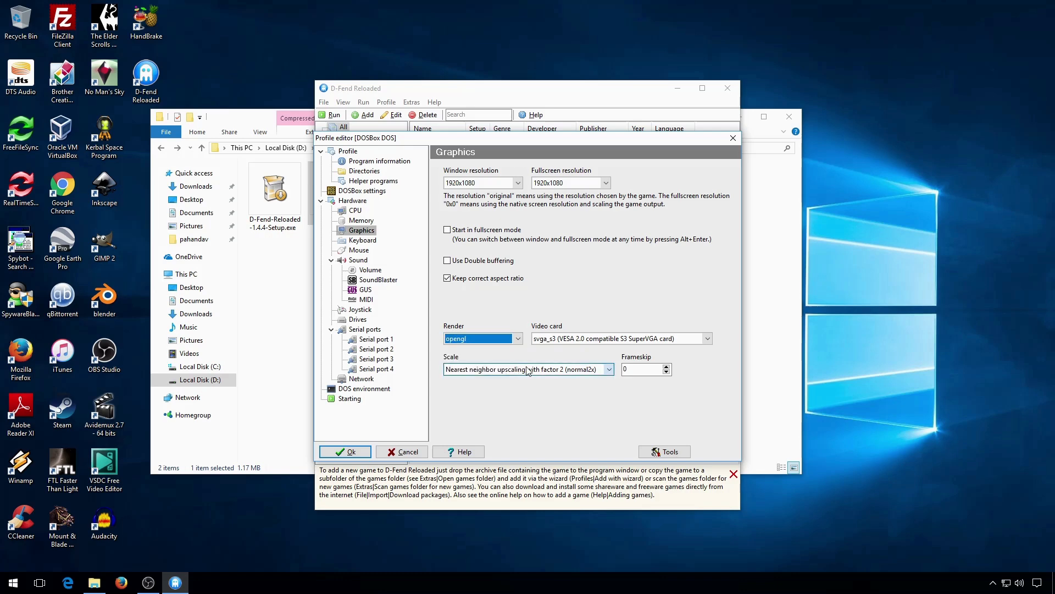
pyautogui.click(522, 370)
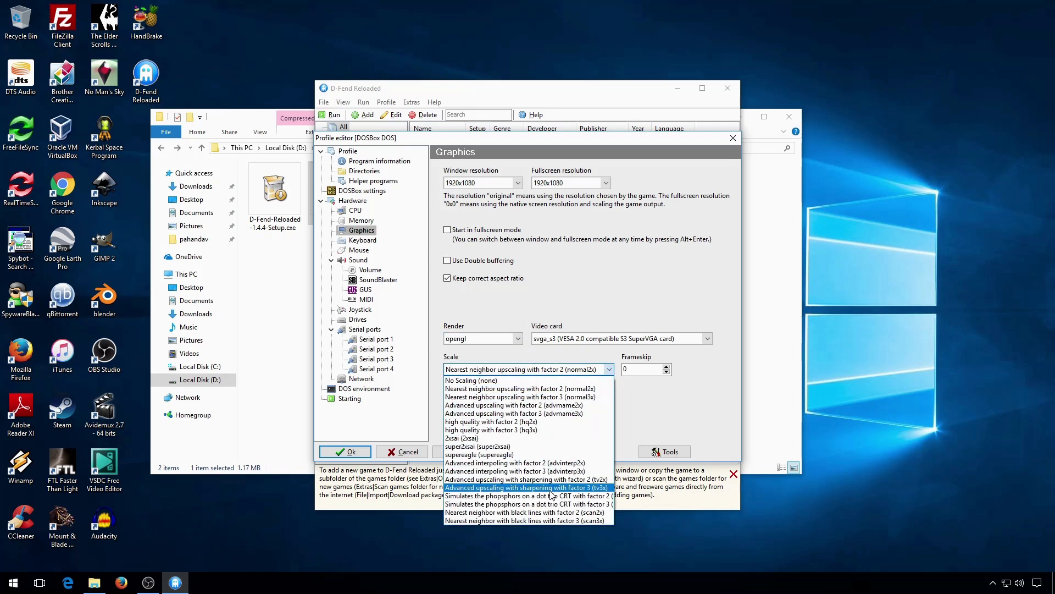
pyautogui.click(542, 430)
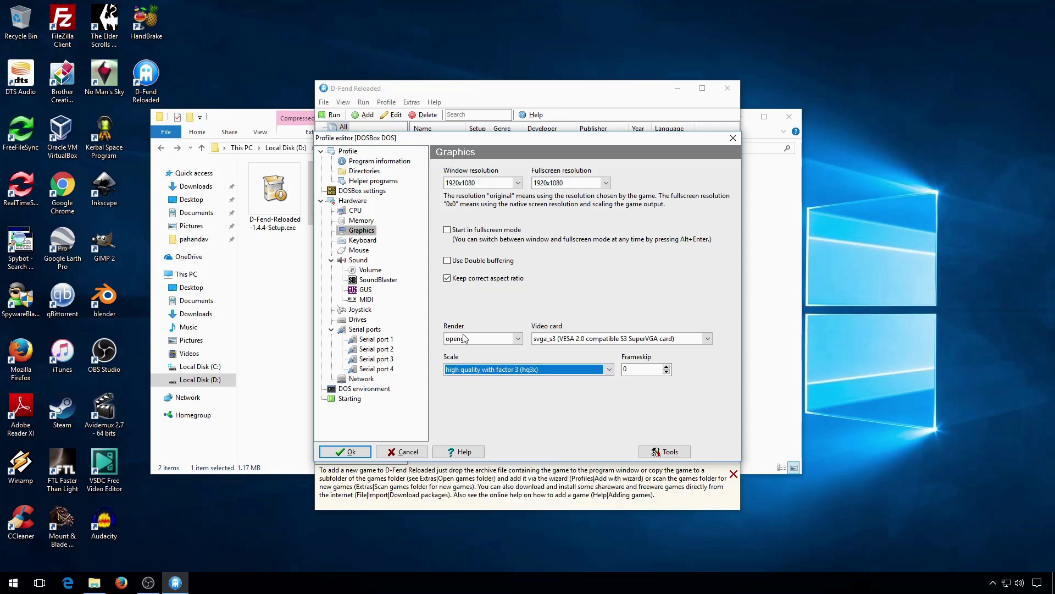
# Review the profile's keyboard, mouse, general sound and volume settings
pyautogui.click(357, 241)
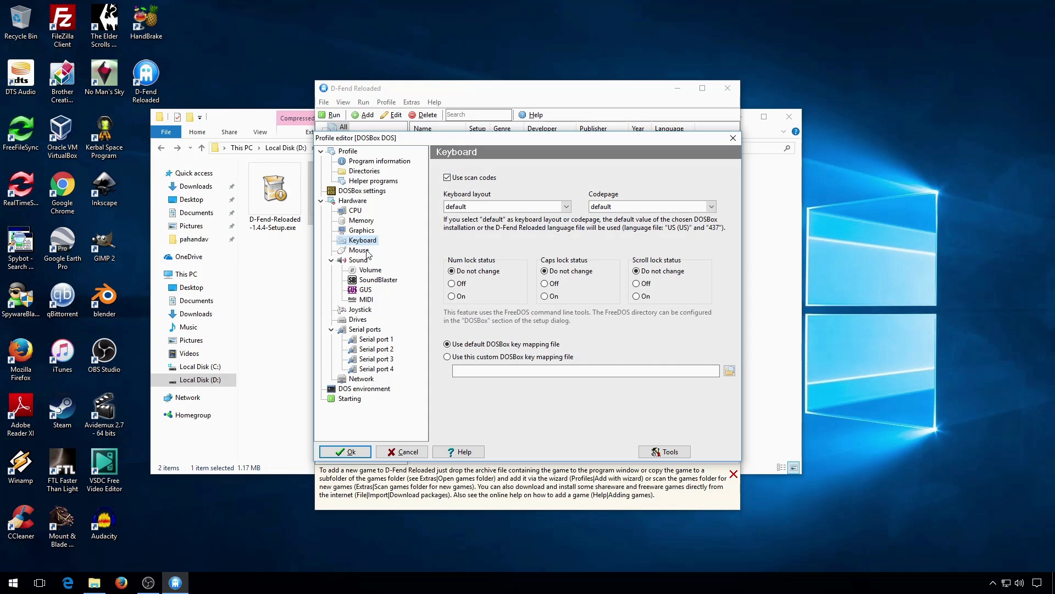
pyautogui.click(360, 250)
pyautogui.click(355, 261)
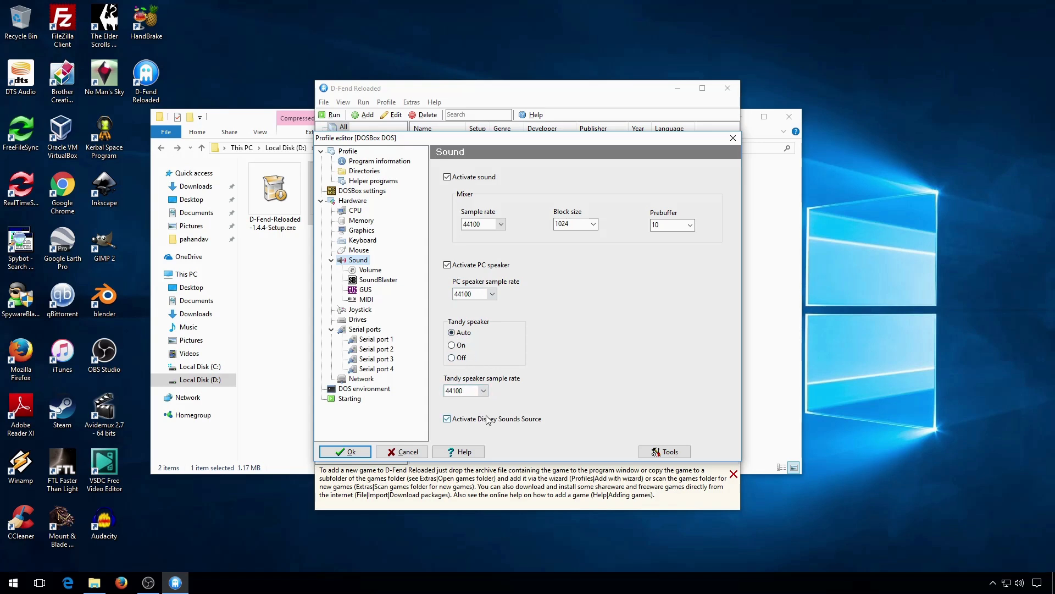
pyautogui.click(371, 270)
# Examine the SoundBlaster type, OPL emulation and OPL mode options, keeping the type at sb16
pyautogui.click(386, 281)
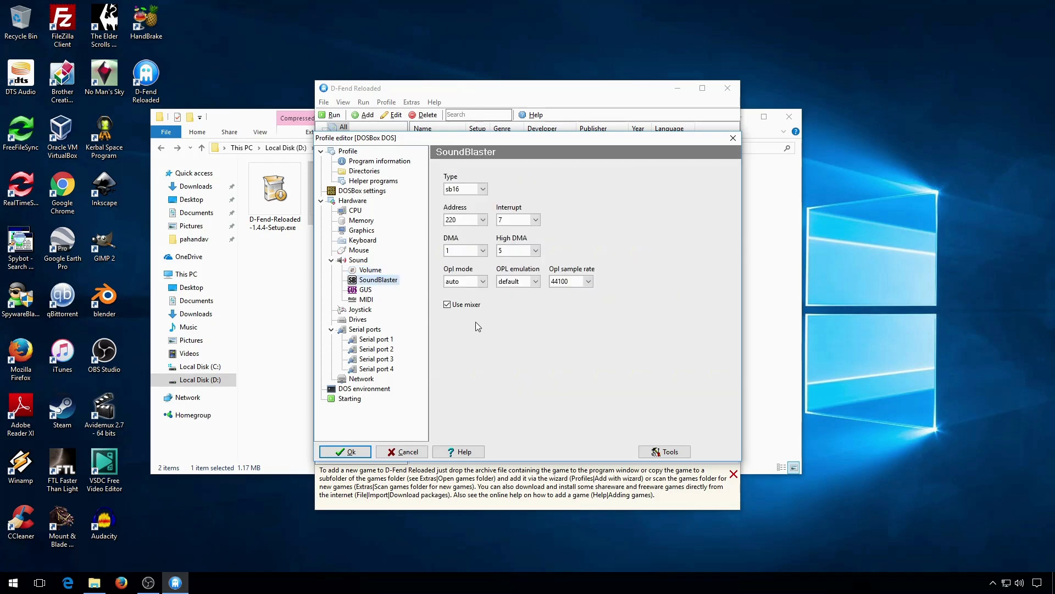
pyautogui.click(486, 190)
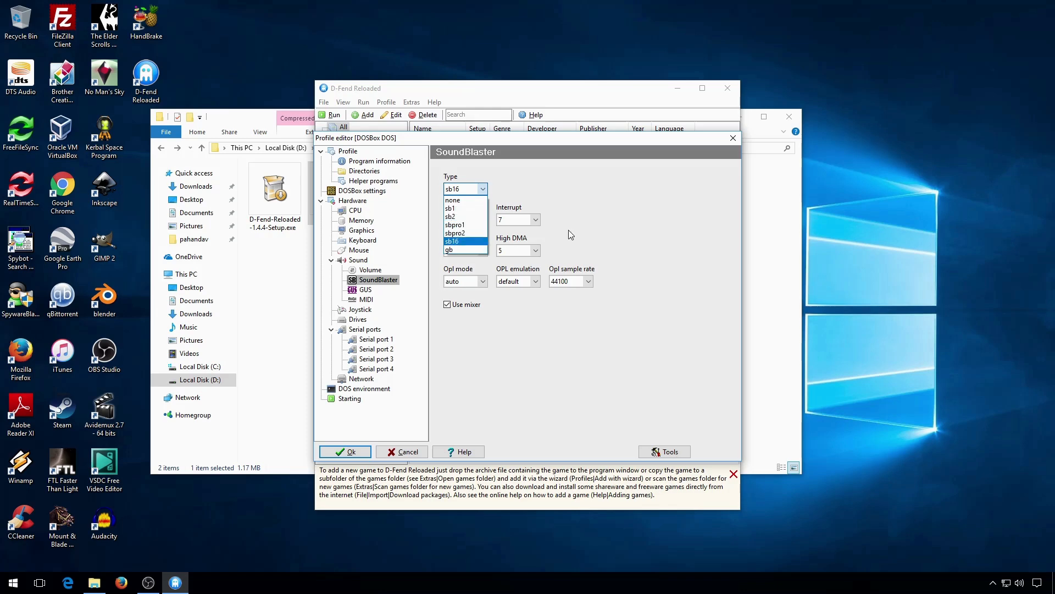
pyautogui.click(484, 242)
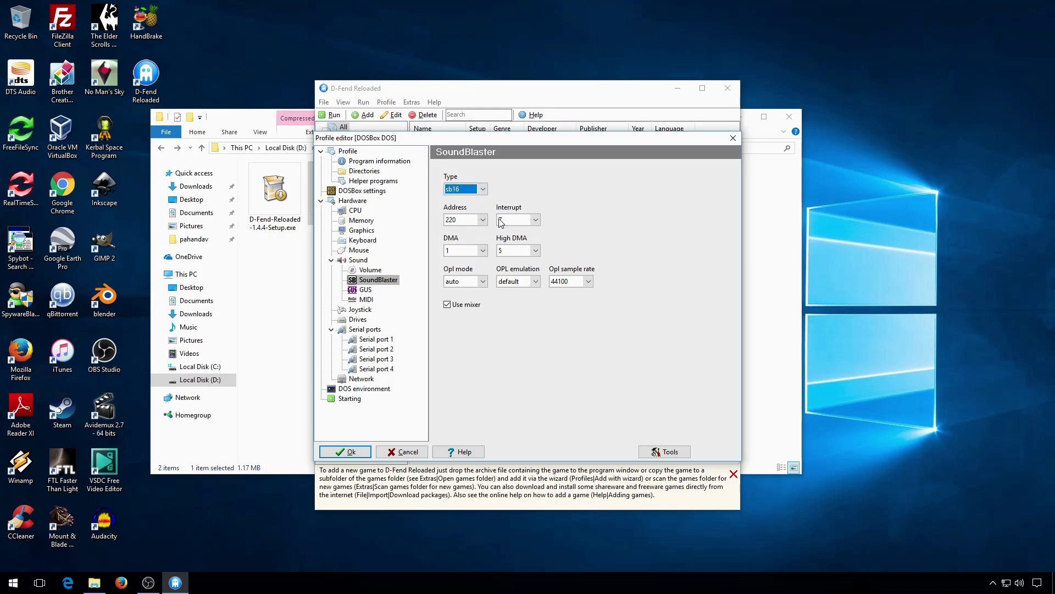
pyautogui.click(534, 281)
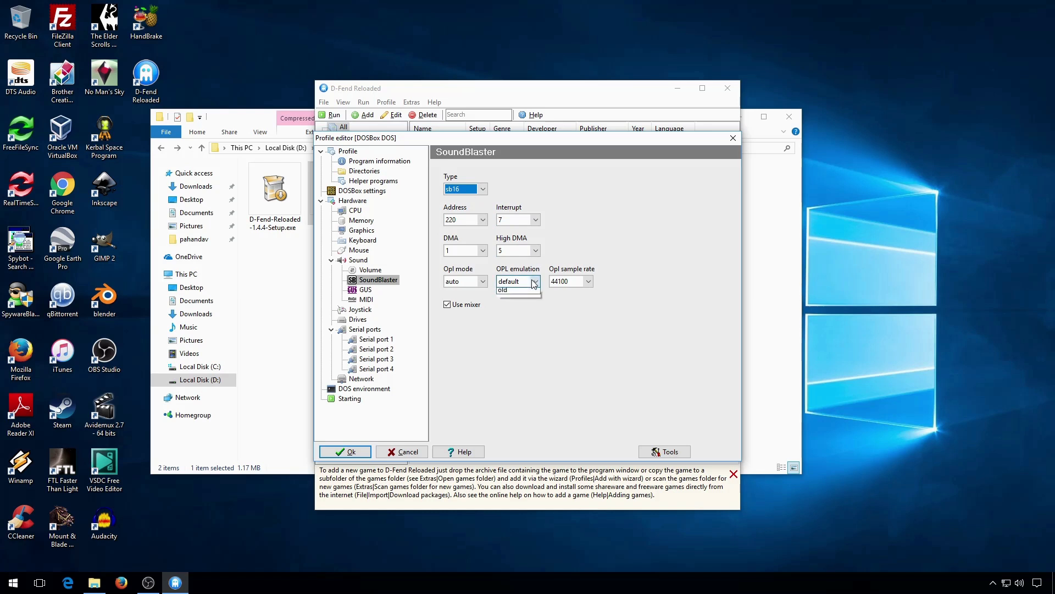
pyautogui.click(557, 306)
pyautogui.click(484, 281)
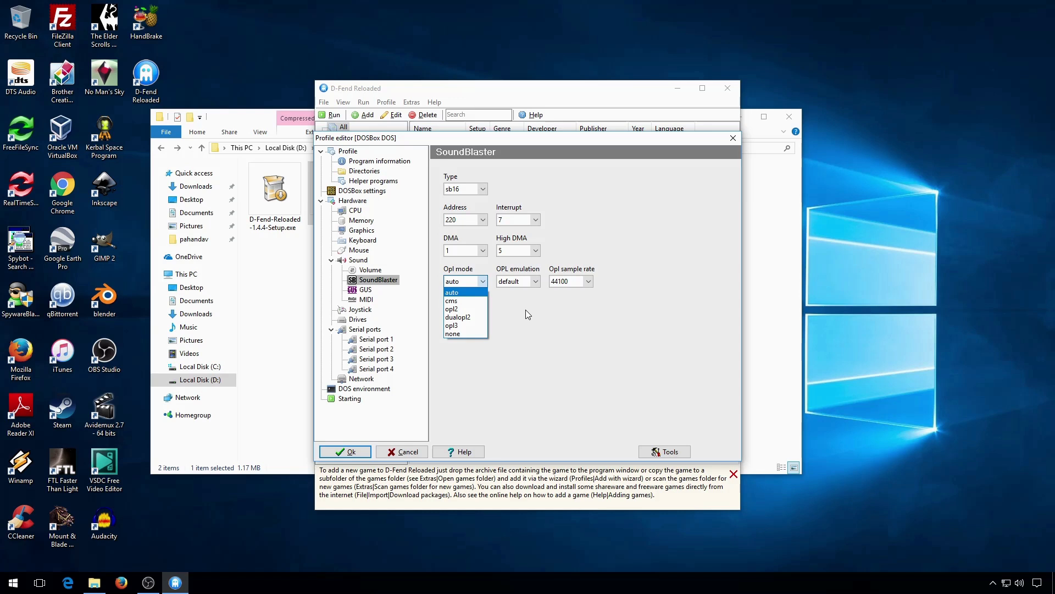
pyautogui.click(526, 309)
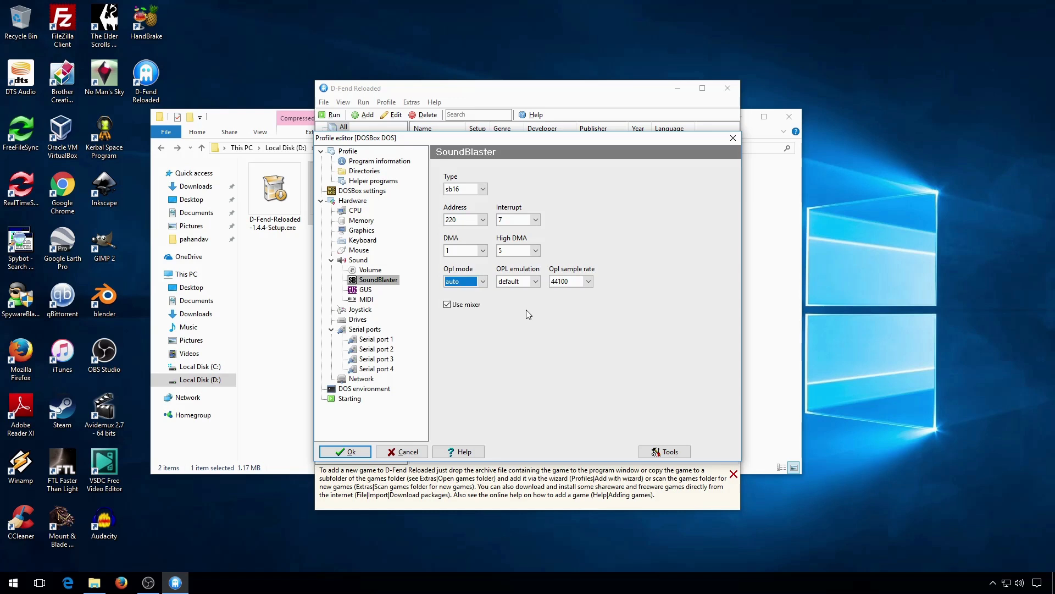
# Review the GUS settings, the MIDI type and device options, the system's available MIDI devices, and the joystick settings
pyautogui.click(358, 292)
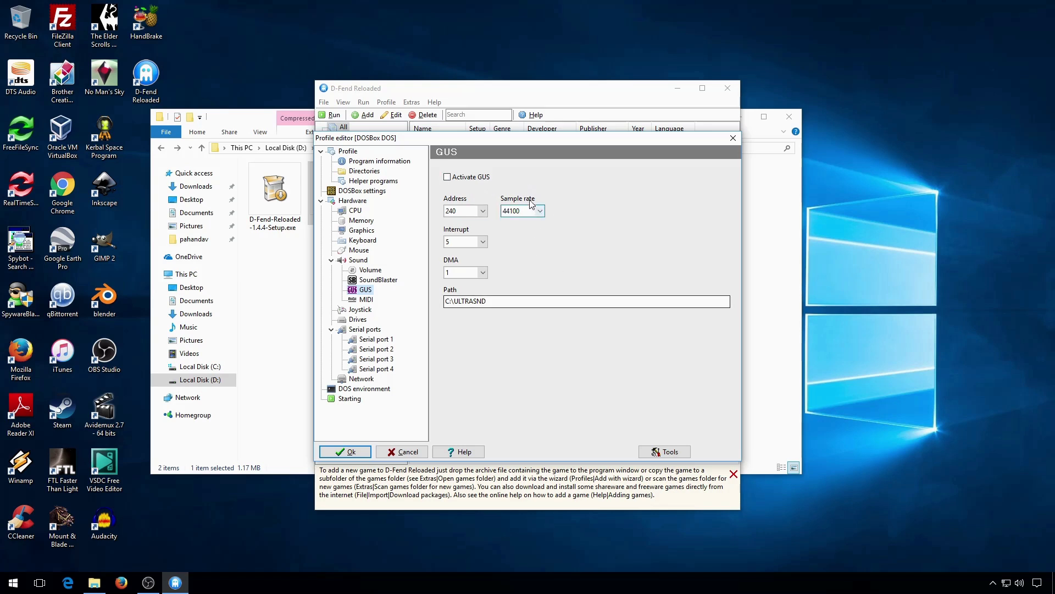
pyautogui.click(365, 300)
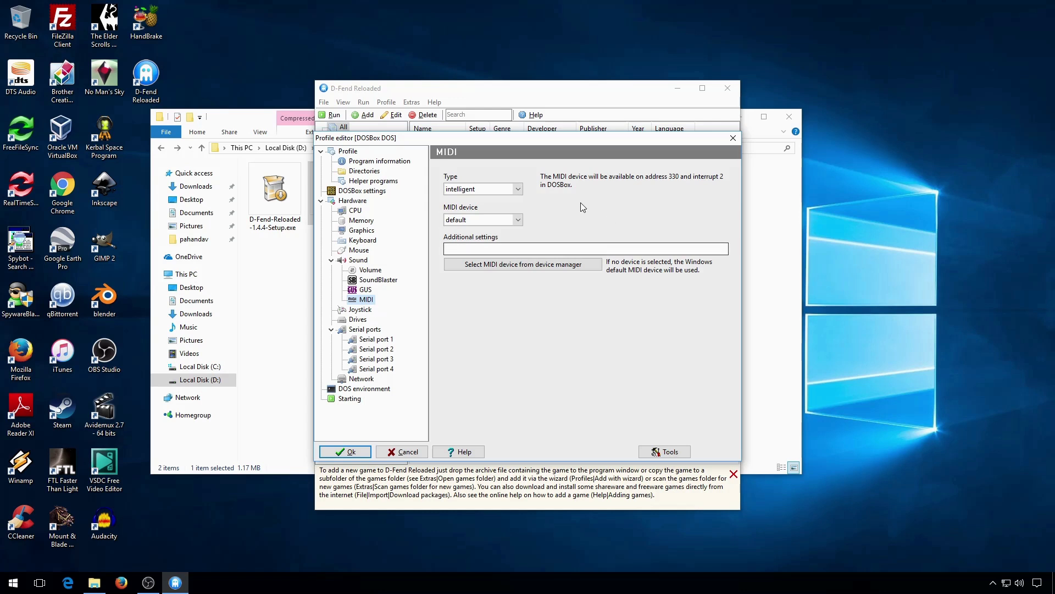
pyautogui.click(518, 189)
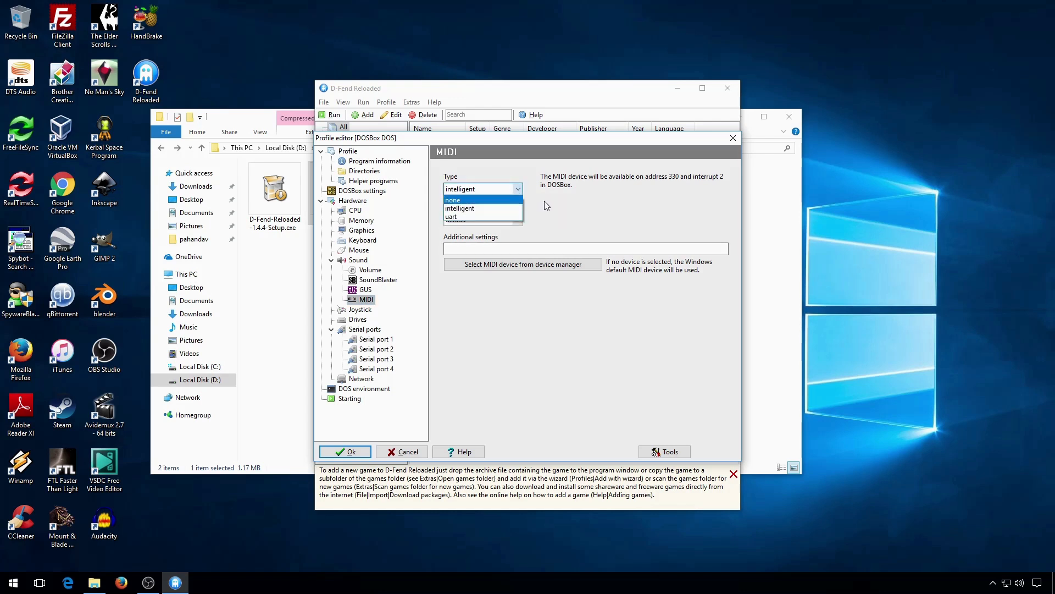
pyautogui.click(544, 201)
pyautogui.click(516, 220)
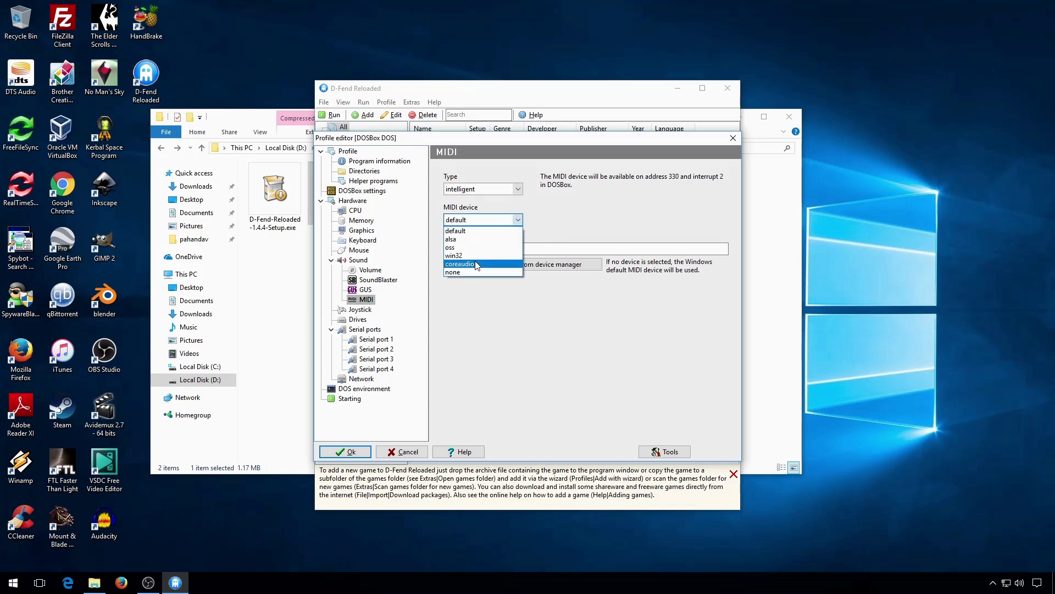
pyautogui.click(507, 231)
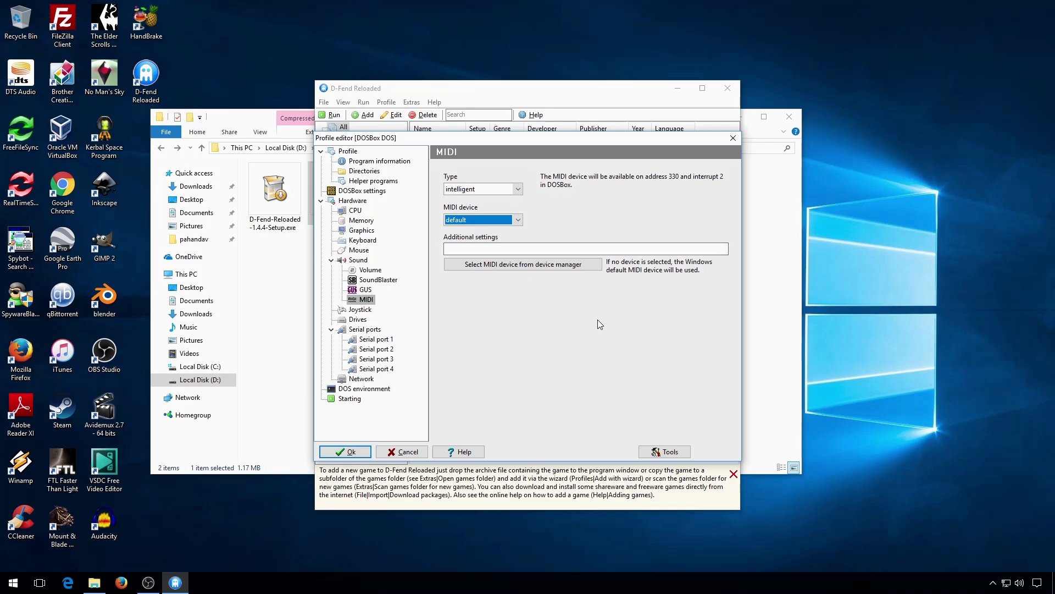
pyautogui.click(512, 266)
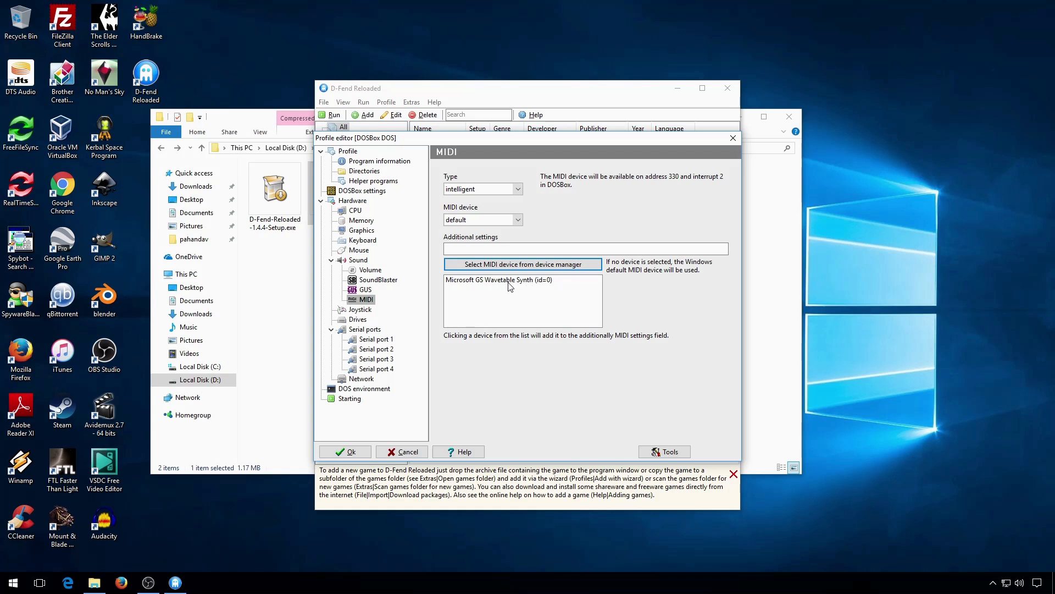
pyautogui.click(371, 309)
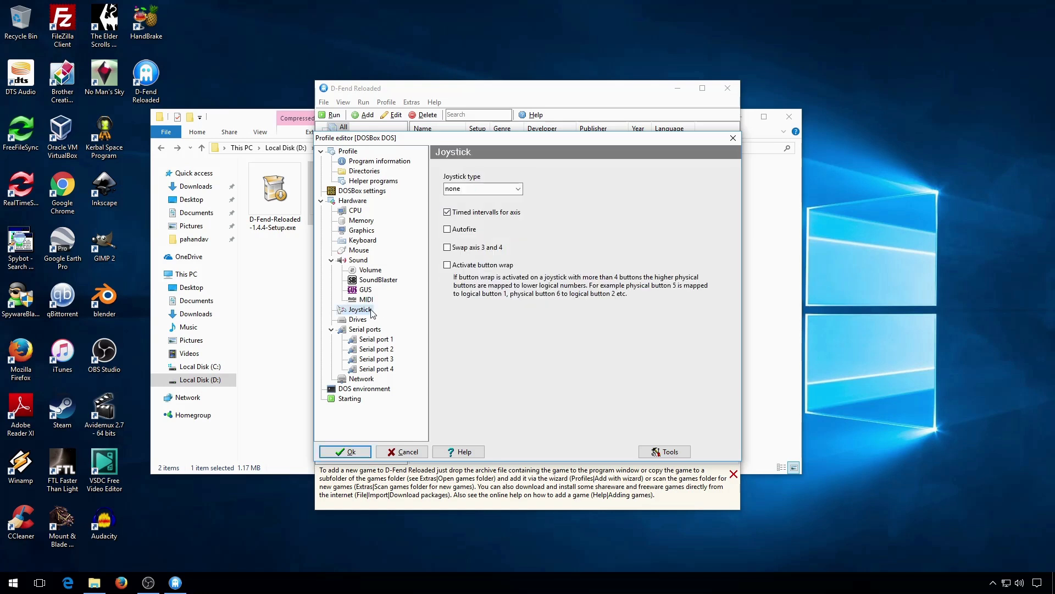
# Examine the available joystick type options, keeping the type at none
pyautogui.click(506, 188)
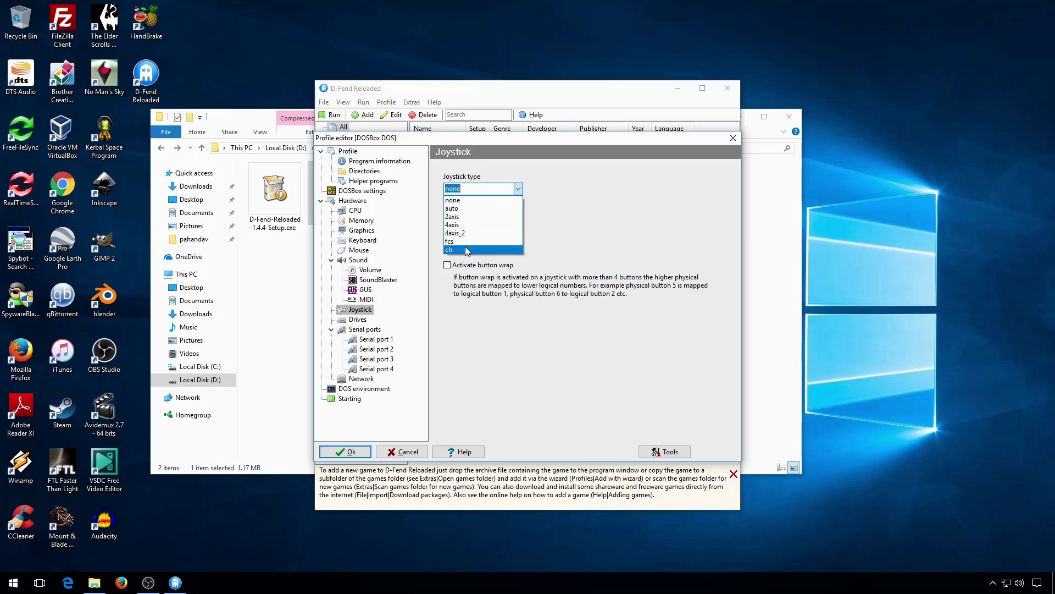
pyautogui.click(693, 289)
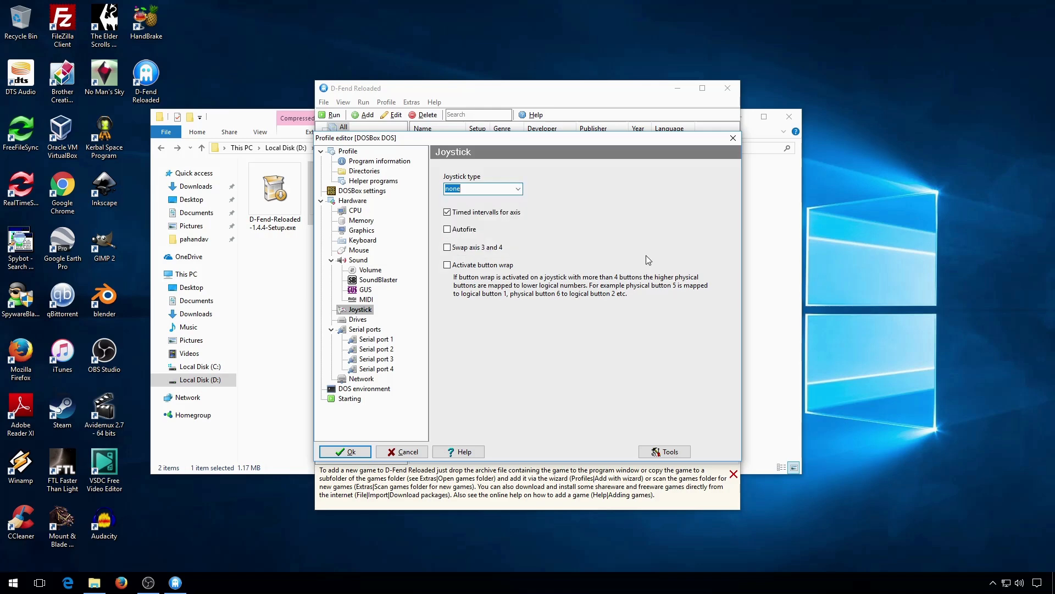
pyautogui.click(468, 189)
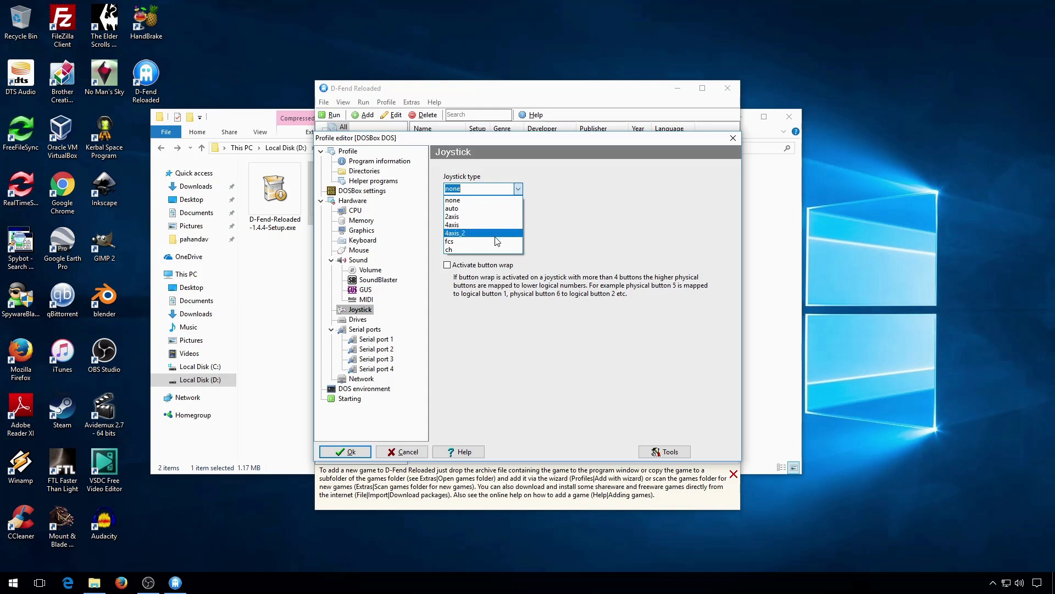
pyautogui.click(605, 203)
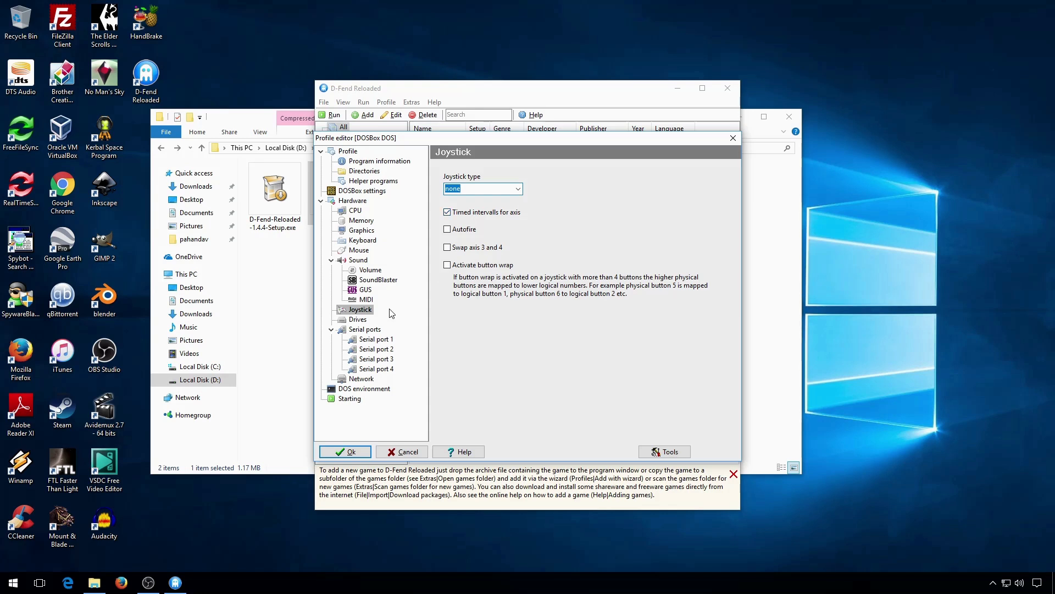
# Review the profile's mounted drives, network settings and DOS environment settings
pyautogui.click(358, 319)
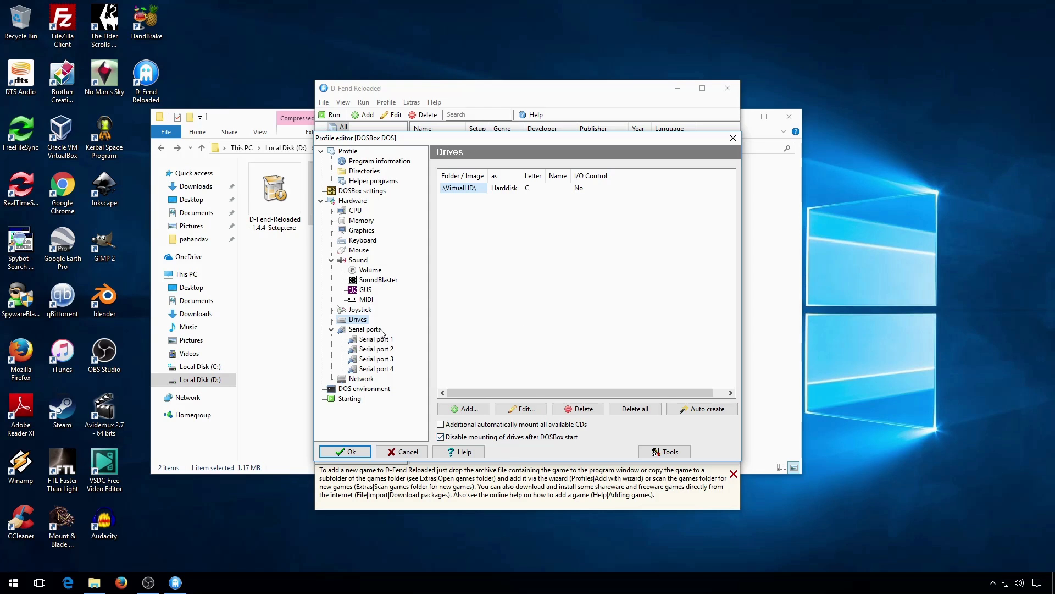
pyautogui.click(362, 379)
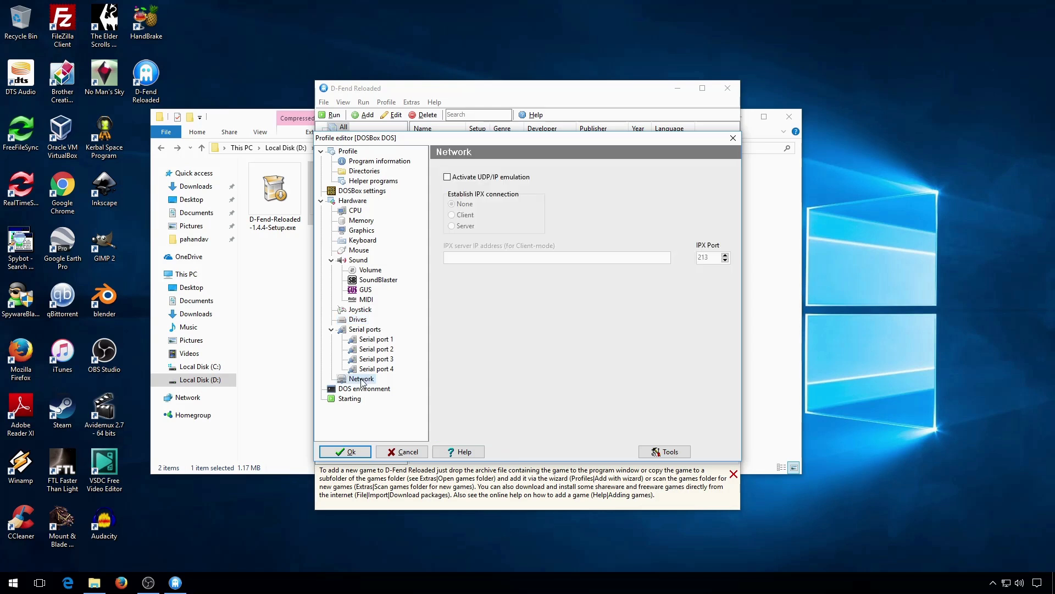
pyautogui.click(373, 390)
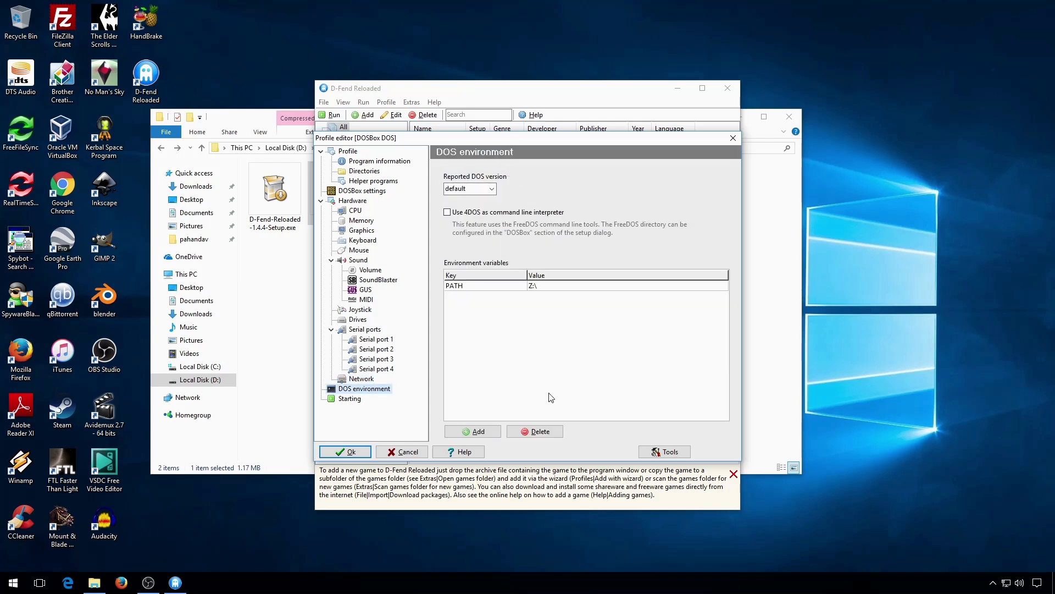
# Review the Autoexec.bat and finalization scripts in the profile's starting settings
pyautogui.click(359, 400)
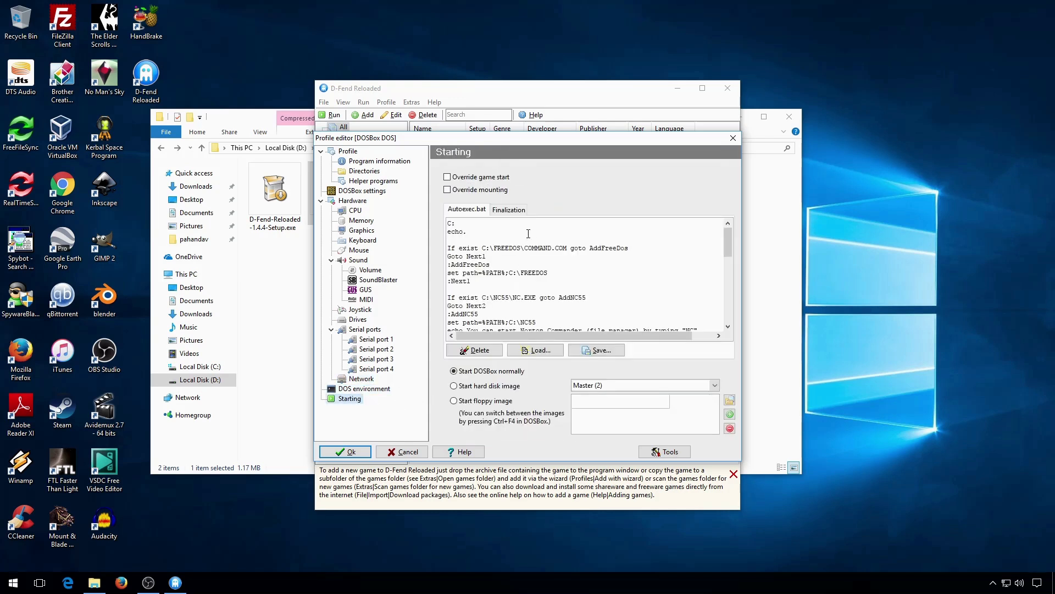
pyautogui.click(525, 211)
pyautogui.click(476, 211)
pyautogui.moveTo(727, 243); pyautogui.dragTo(717, 216)
# Recheck the DOSBox settings and main profile page, and save the changes to the DOSBox DOS profile
pyautogui.click(360, 191)
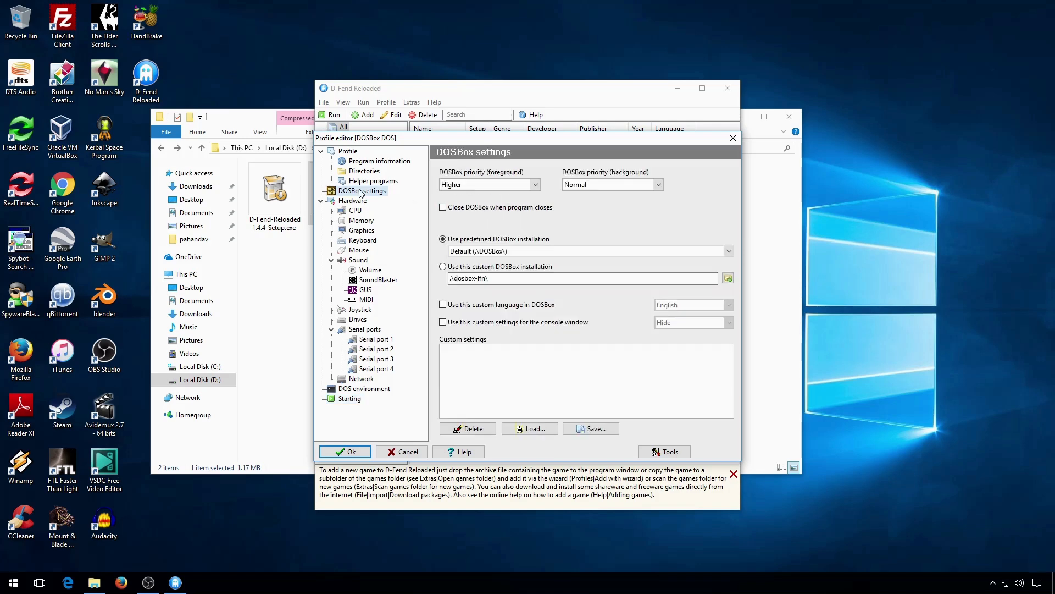
pyautogui.click(345, 153)
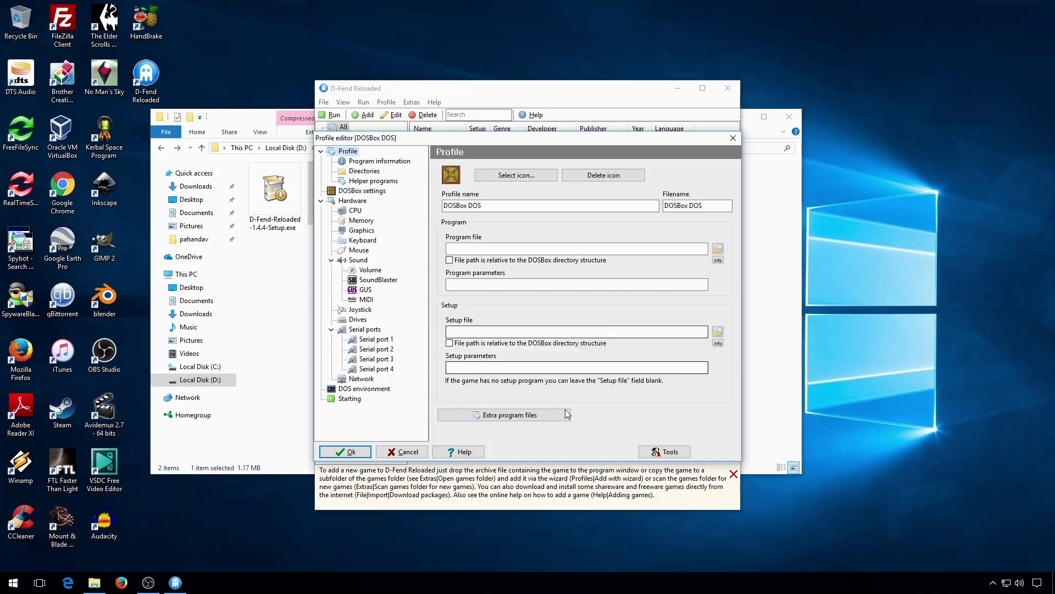
pyautogui.click(357, 452)
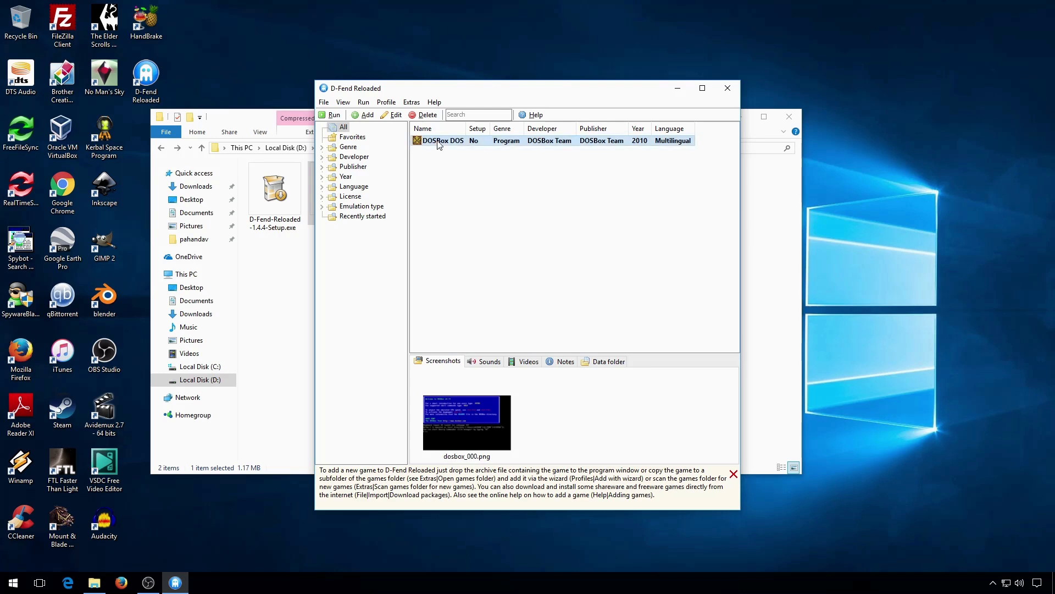
# Open a new manually added DOSBox profile and review its starting, DOS environment and drives settings
pyautogui.click(365, 115)
pyautogui.moveTo(392, 130)
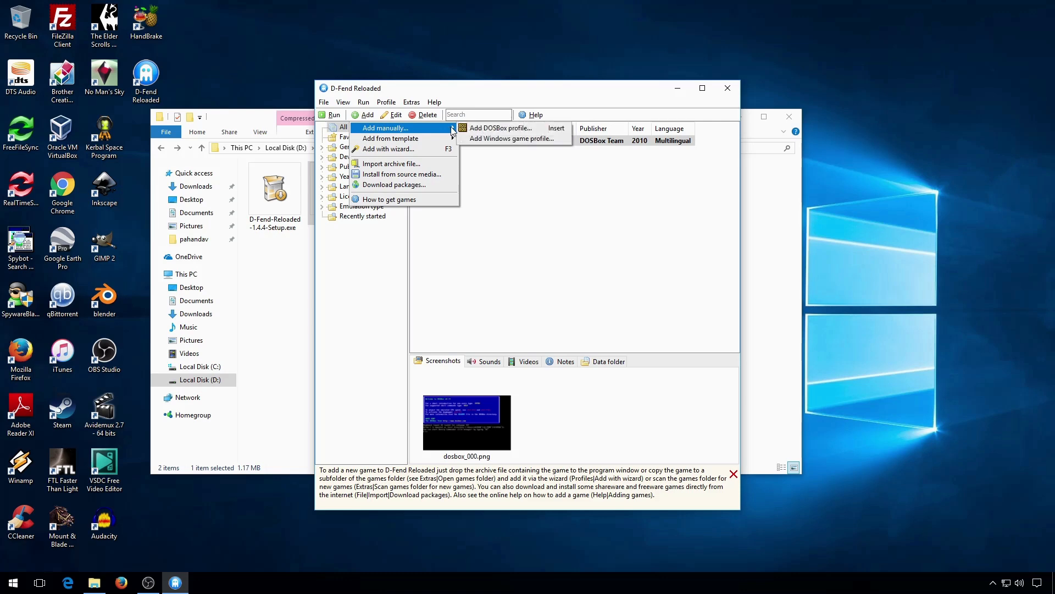
pyautogui.click(480, 130)
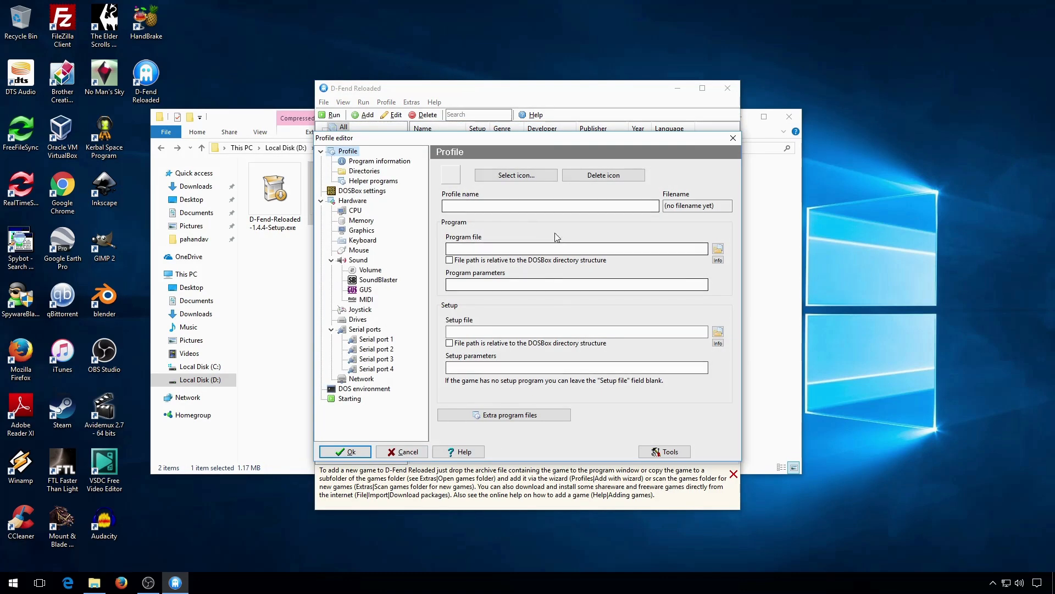
pyautogui.click(346, 398)
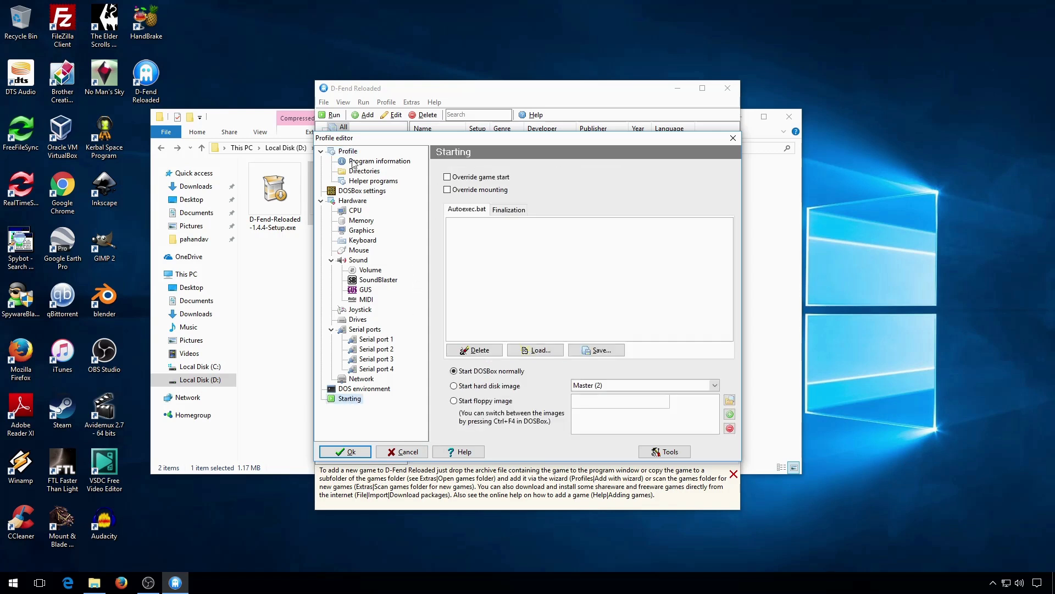
pyautogui.click(368, 388)
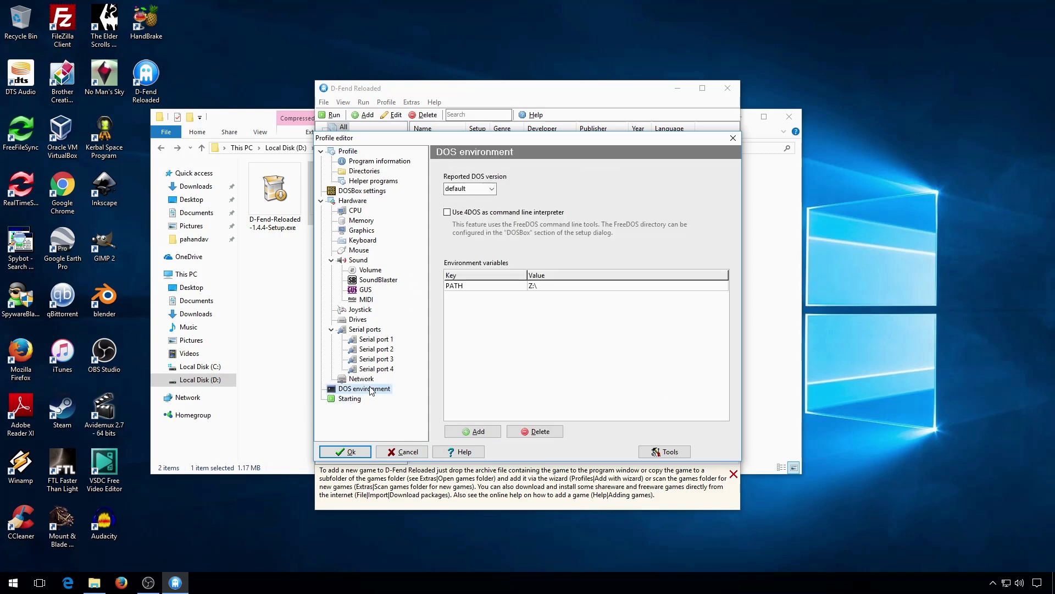
pyautogui.click(360, 321)
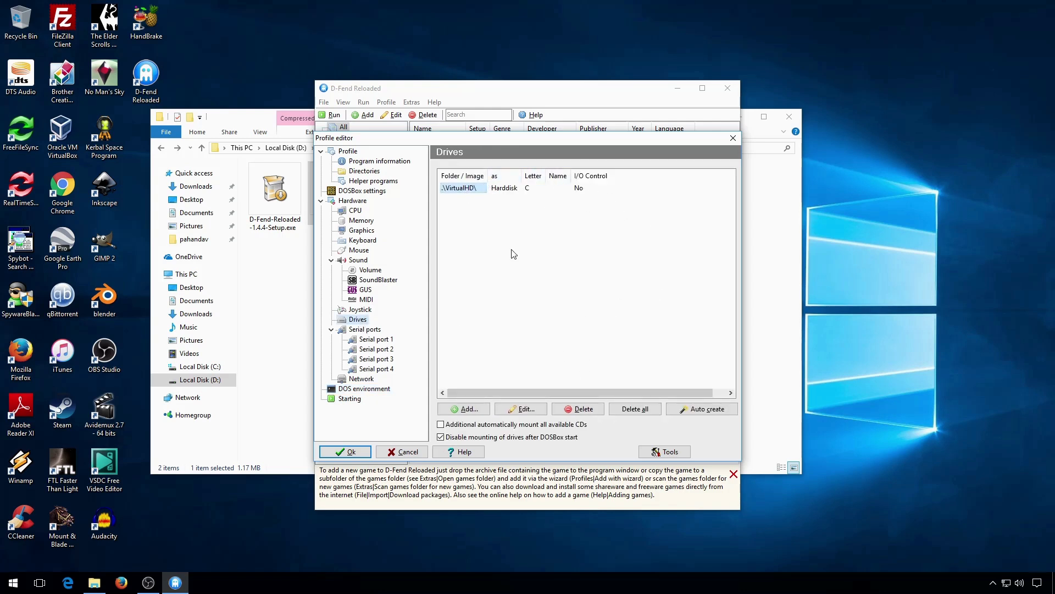
# Review the new profile's default mouse, graphics, CPU and DOSBox settings
pyautogui.click(358, 251)
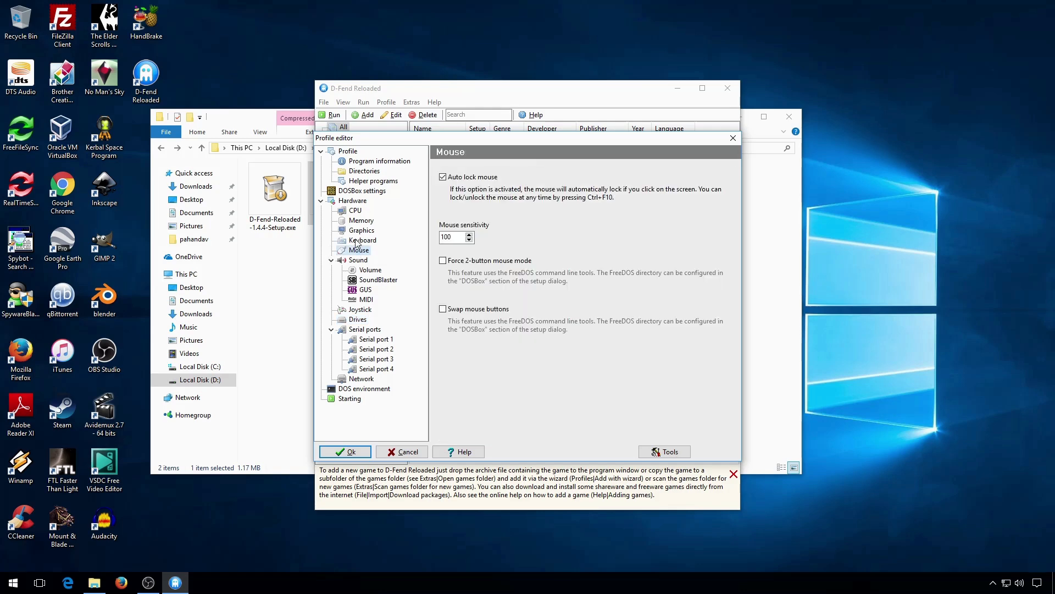
pyautogui.press('Up')
pyautogui.press('Up')
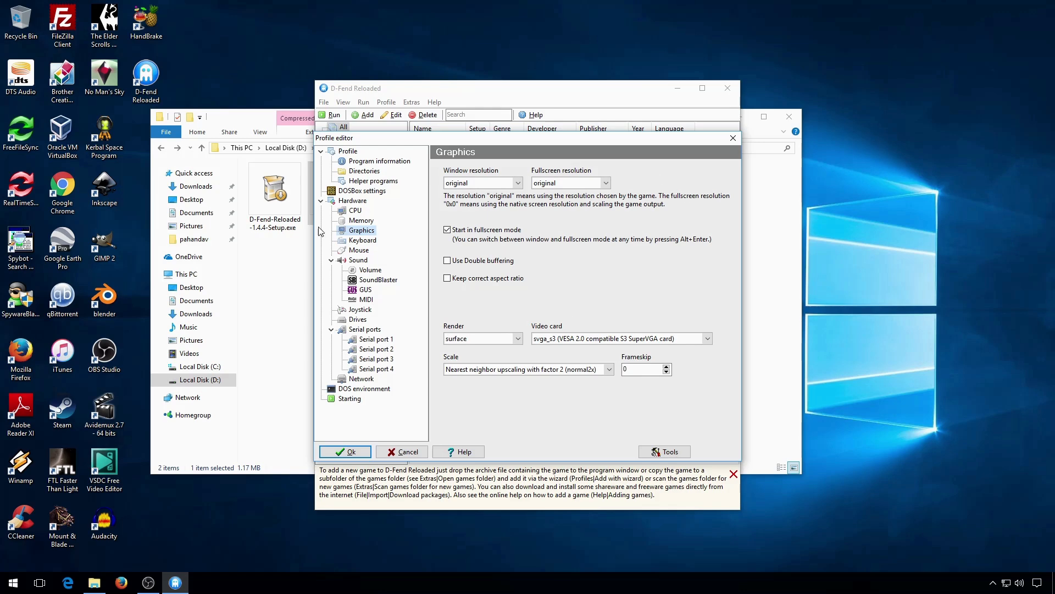
pyautogui.click(355, 210)
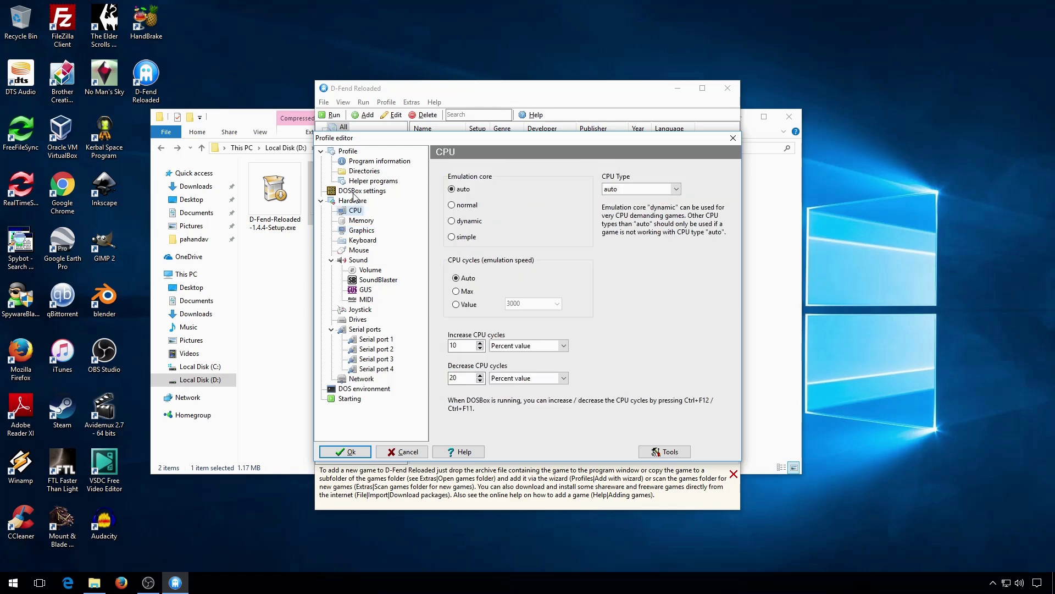
pyautogui.click(356, 192)
# Try to save the new DOSBox profile without a name, and discard it
pyautogui.click(363, 452)
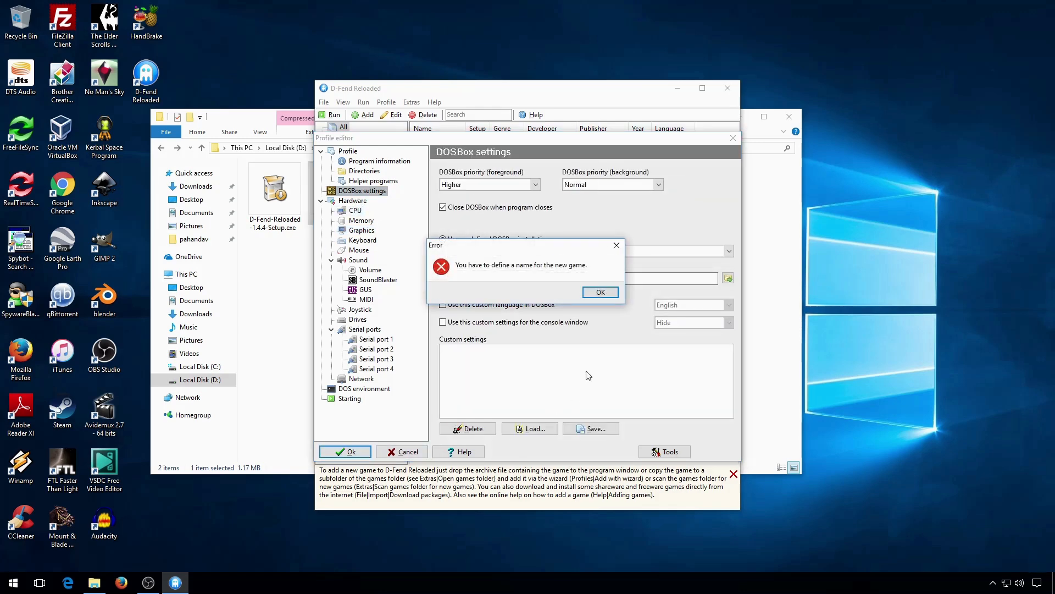
pyautogui.click(599, 293)
pyautogui.press('Escape')
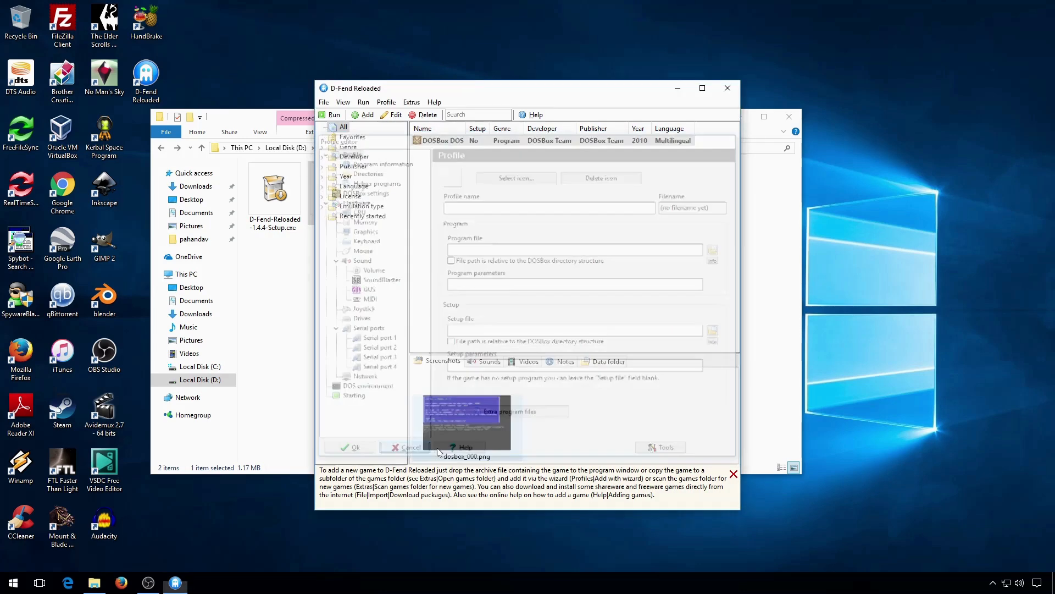